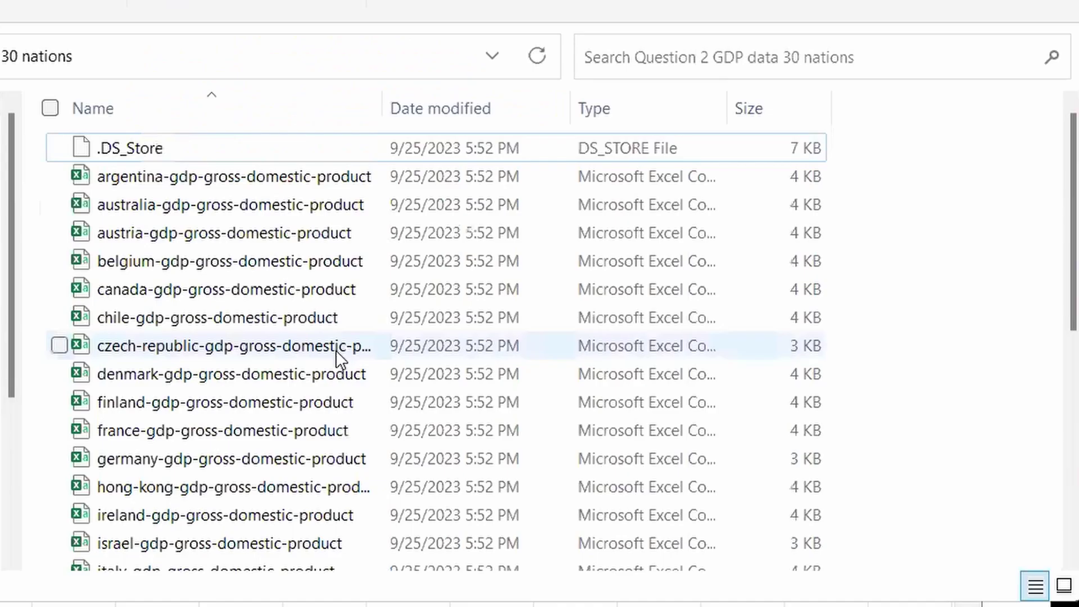
# Scroll down through the Finland GDP CSV's text preamble to the data in Excel.
pyautogui.scroll(-5, 332, 351)
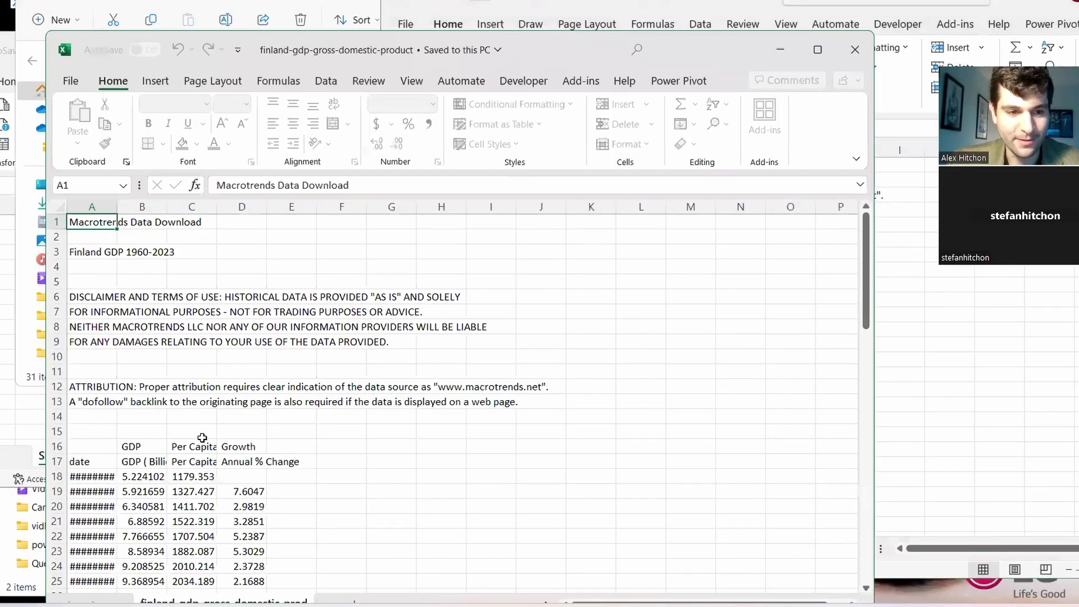
pyautogui.scroll(-3, 137, 326)
pyautogui.click(158, 326)
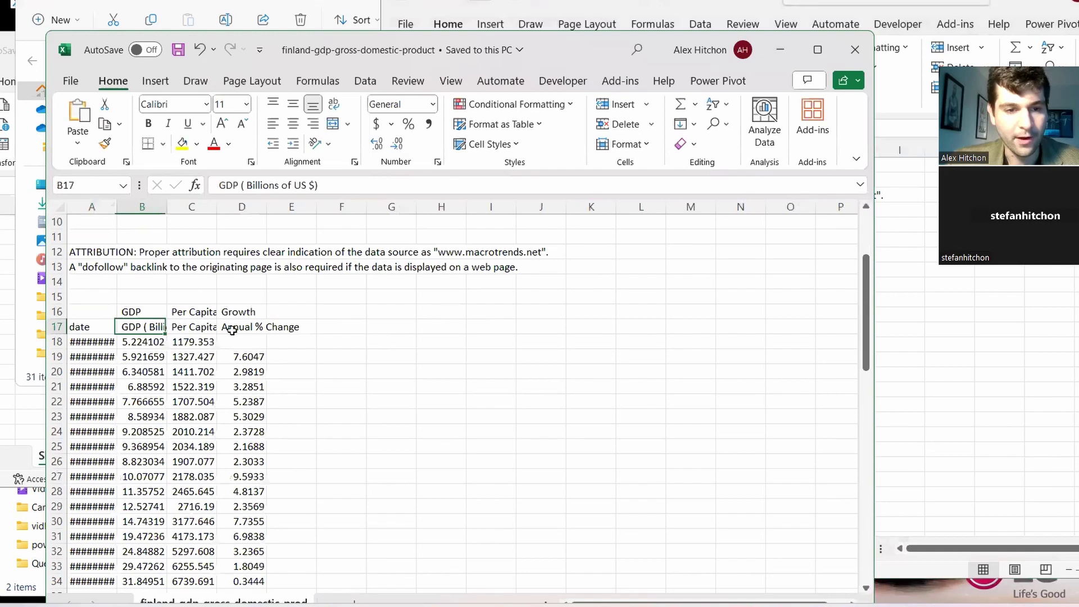
pyautogui.click(191, 329)
pyautogui.click(236, 329)
pyautogui.click(113, 329)
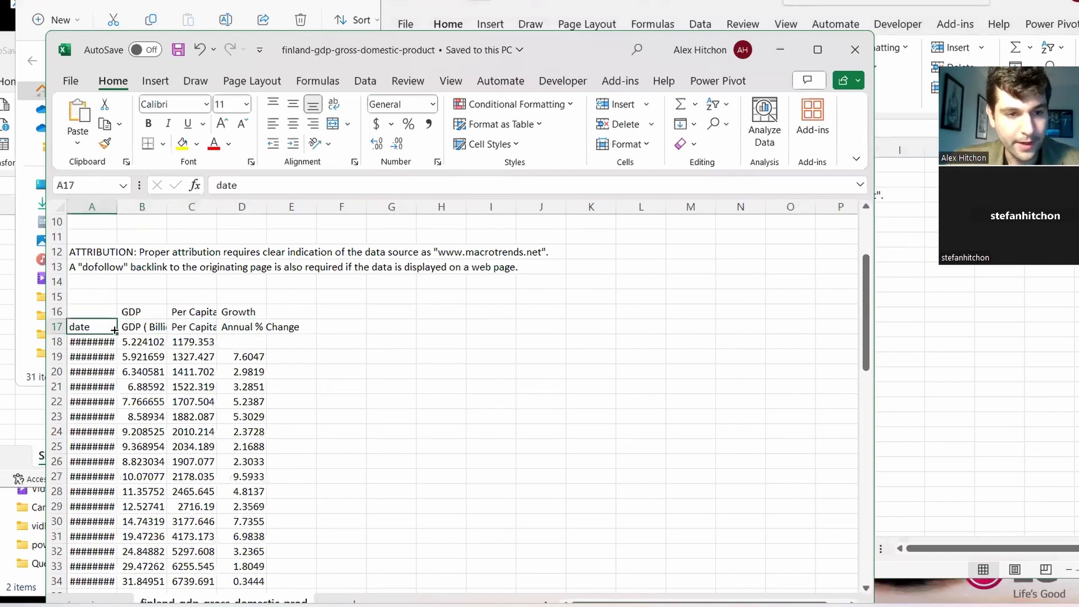
pyautogui.click(140, 330)
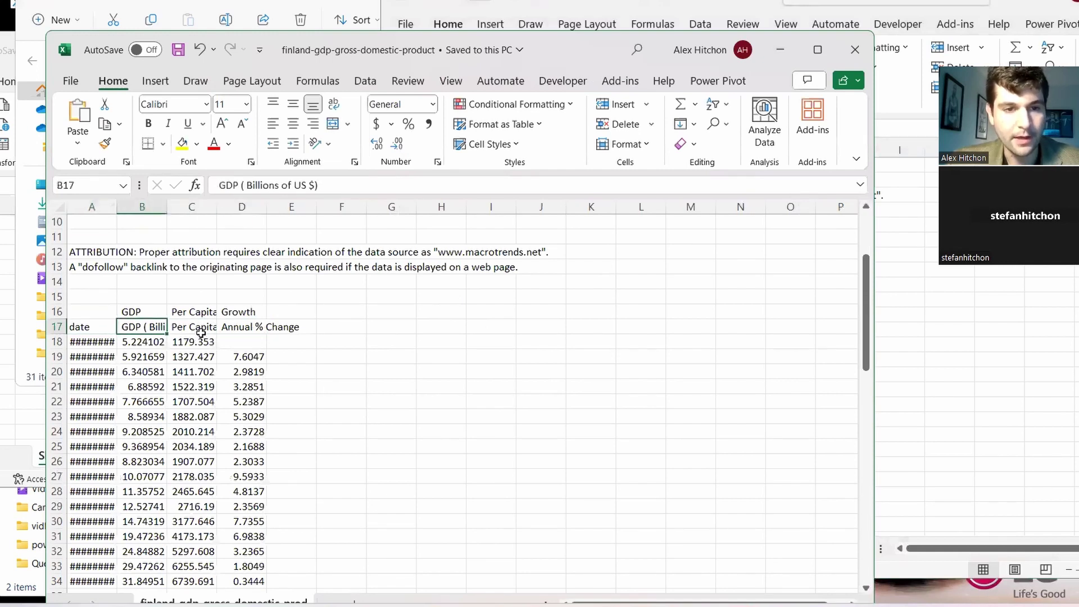
pyautogui.click(214, 331)
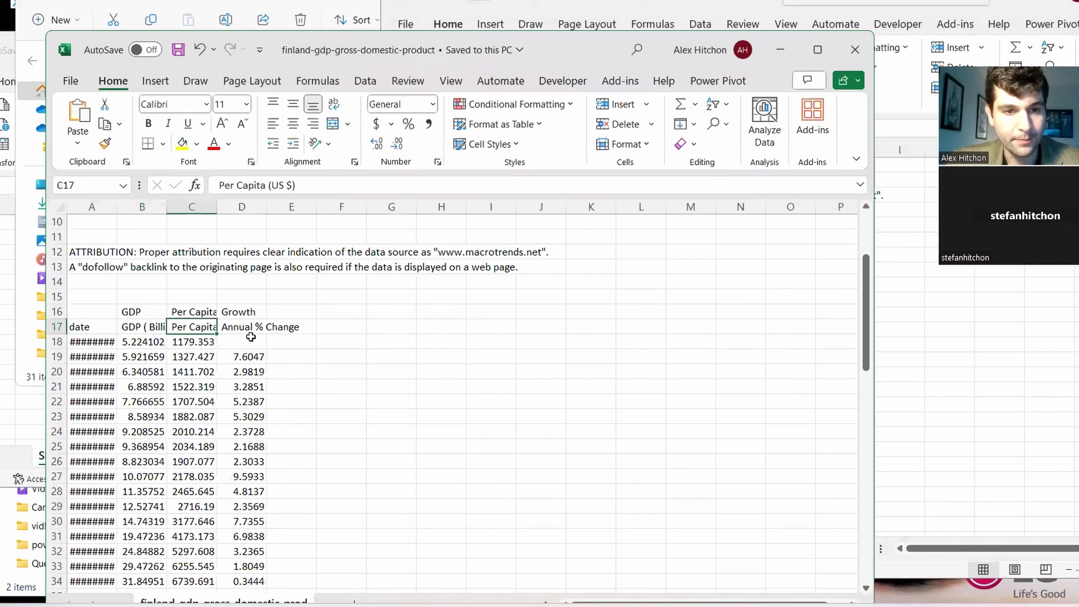
pyautogui.click(248, 330)
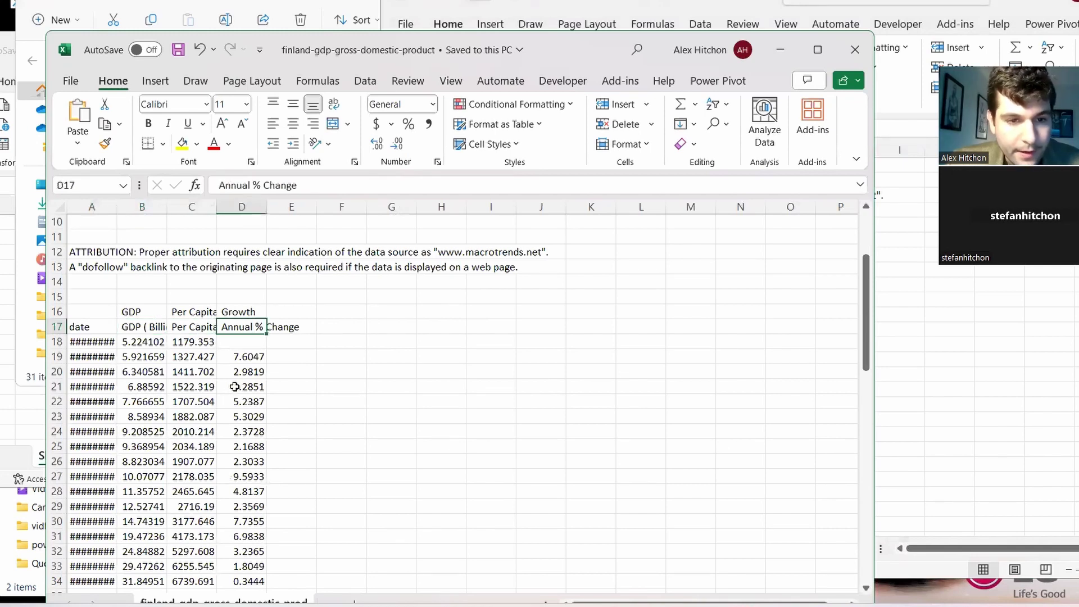
pyautogui.scroll(3, 224, 371)
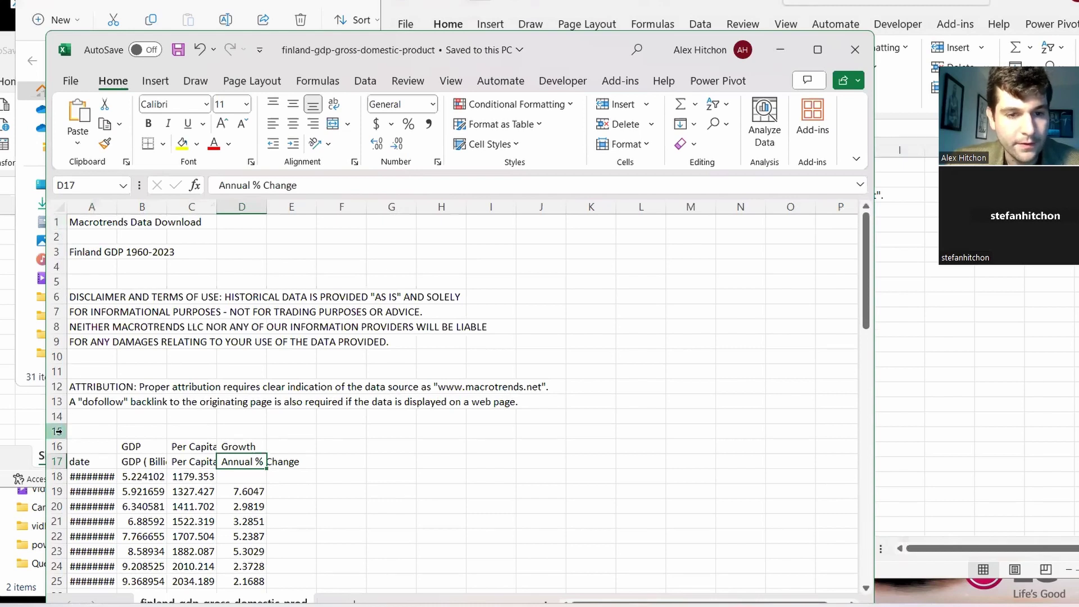
pyautogui.moveTo(59, 431); pyautogui.dragTo(56, 221)
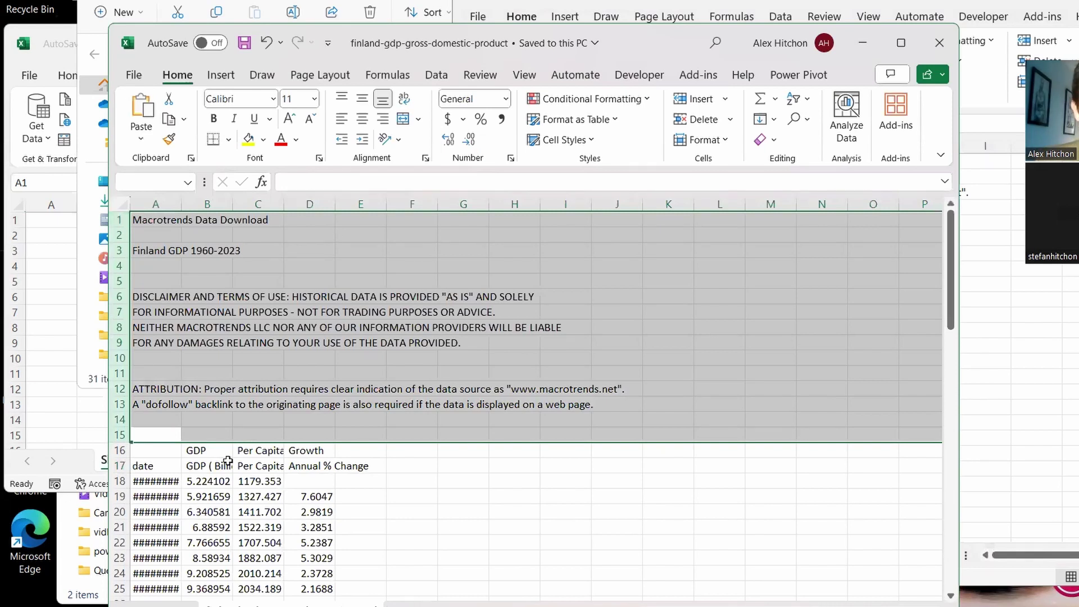
pyautogui.moveTo(360, 451); pyautogui.dragTo(156, 220)
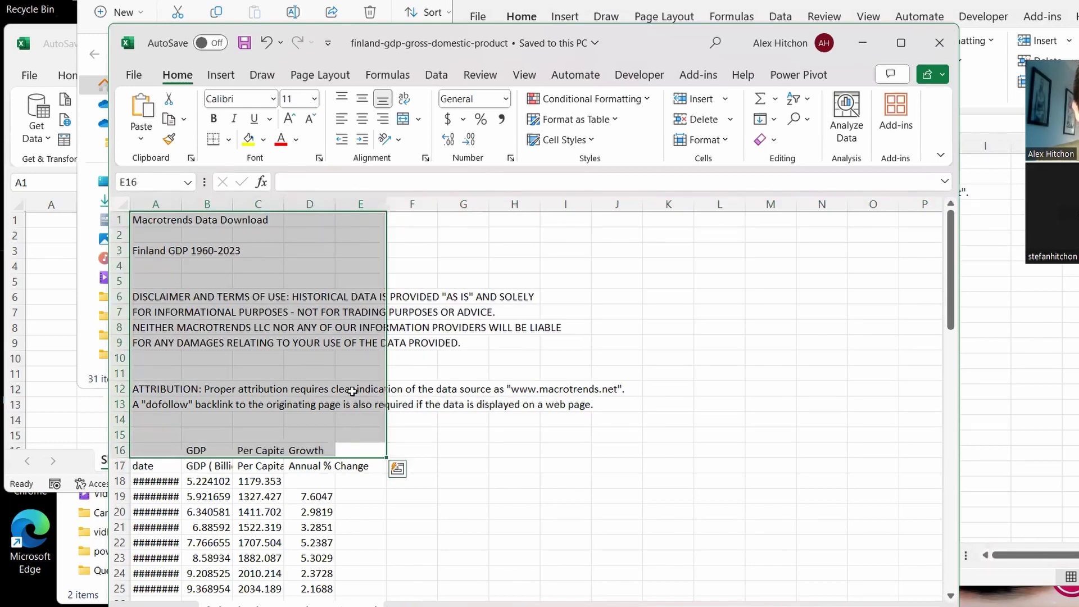
pyautogui.click(160, 250)
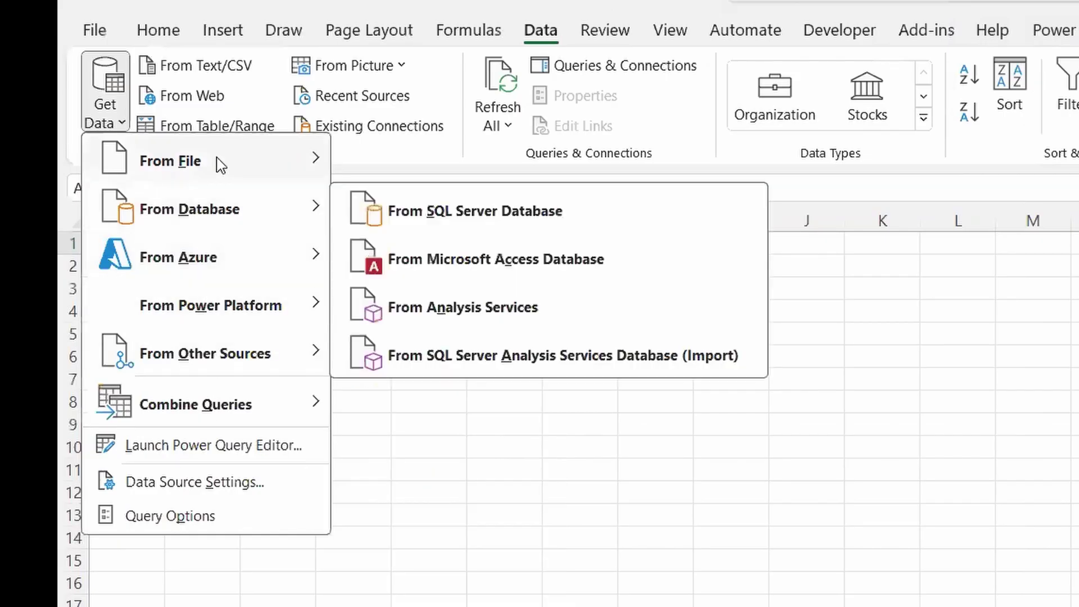
# Pick the 'Question 2 GDP data 30 nations' folder as a From Folder data source.
pyautogui.moveTo(219, 163)
pyautogui.click(458, 409)
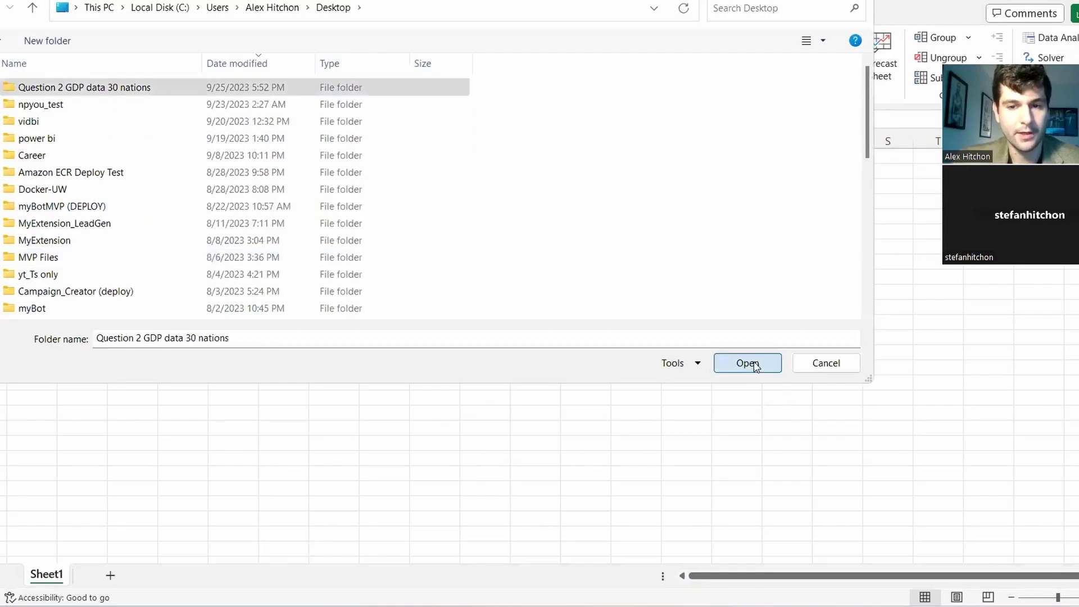
pyautogui.click(751, 364)
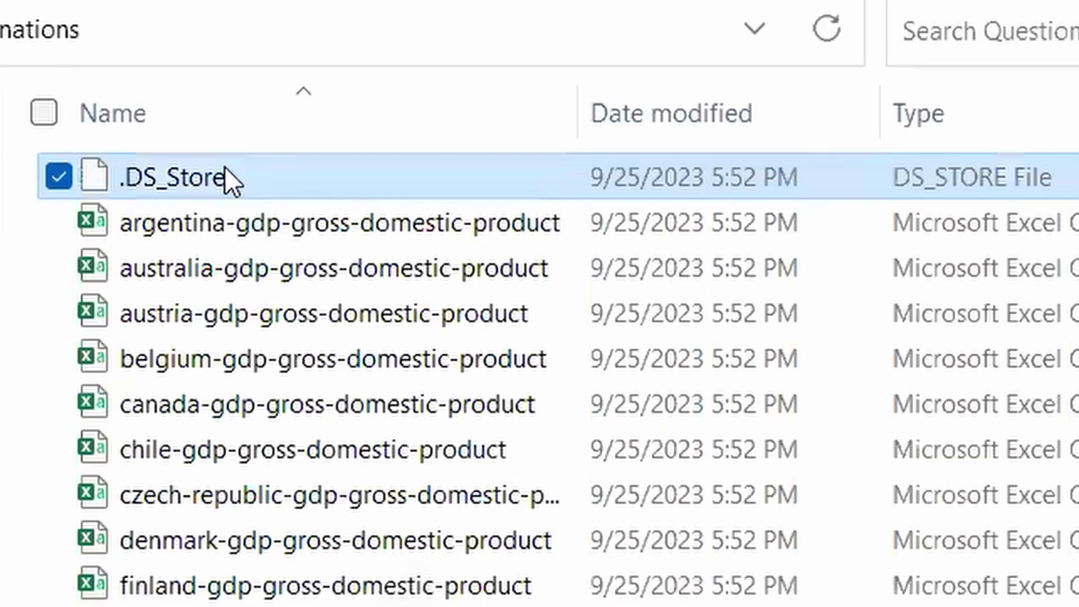
# Delete the .DS_Store file from the GDP data folder.
pyautogui.rightClick(225, 167)
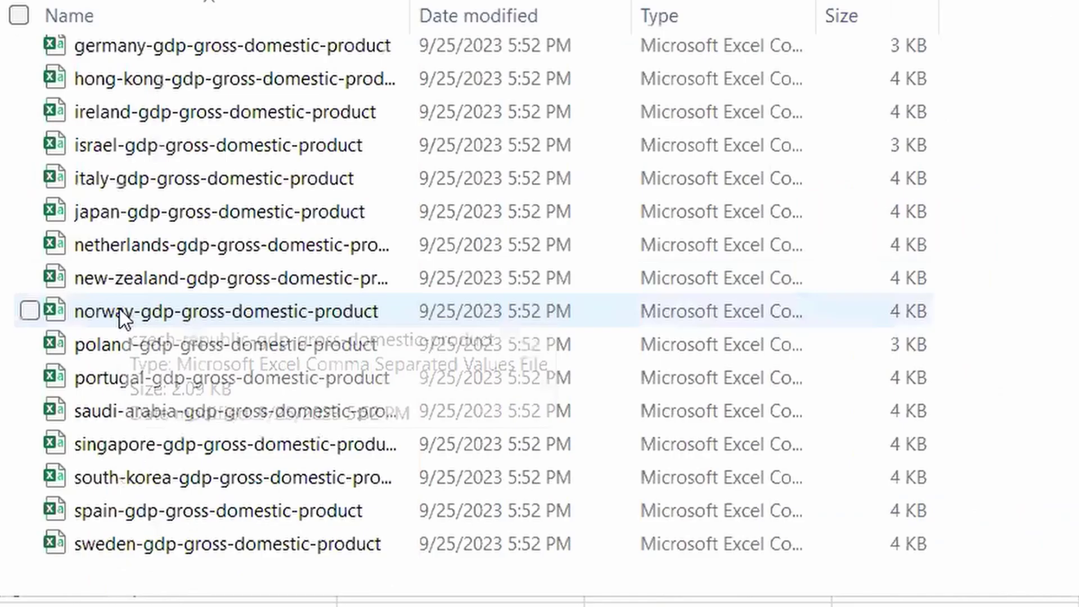
pyautogui.scroll(4, 125, 281)
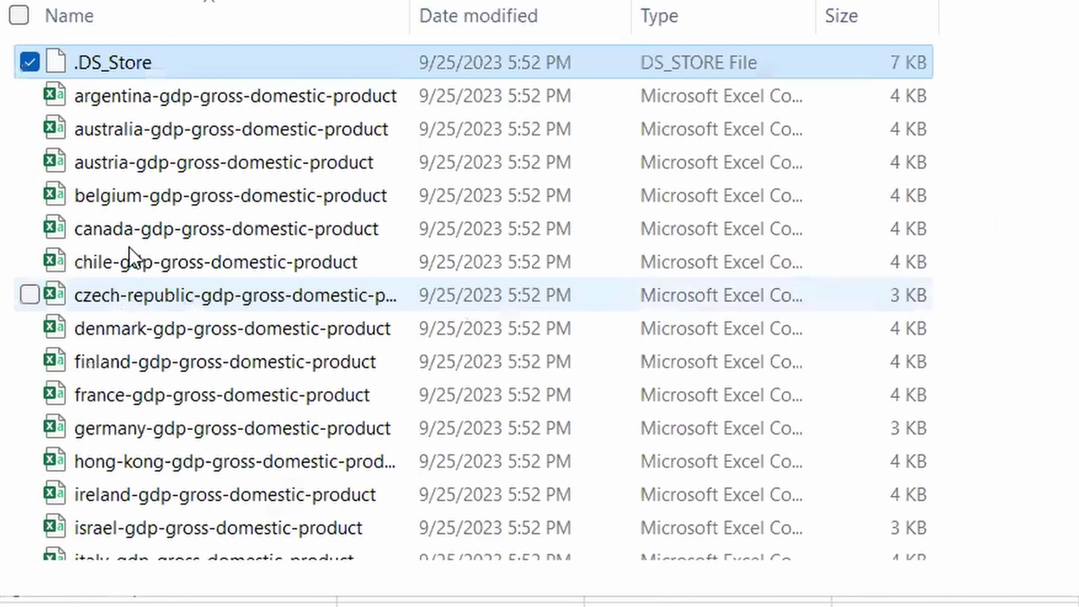
pyautogui.rightClick(130, 52)
pyautogui.click(435, 85)
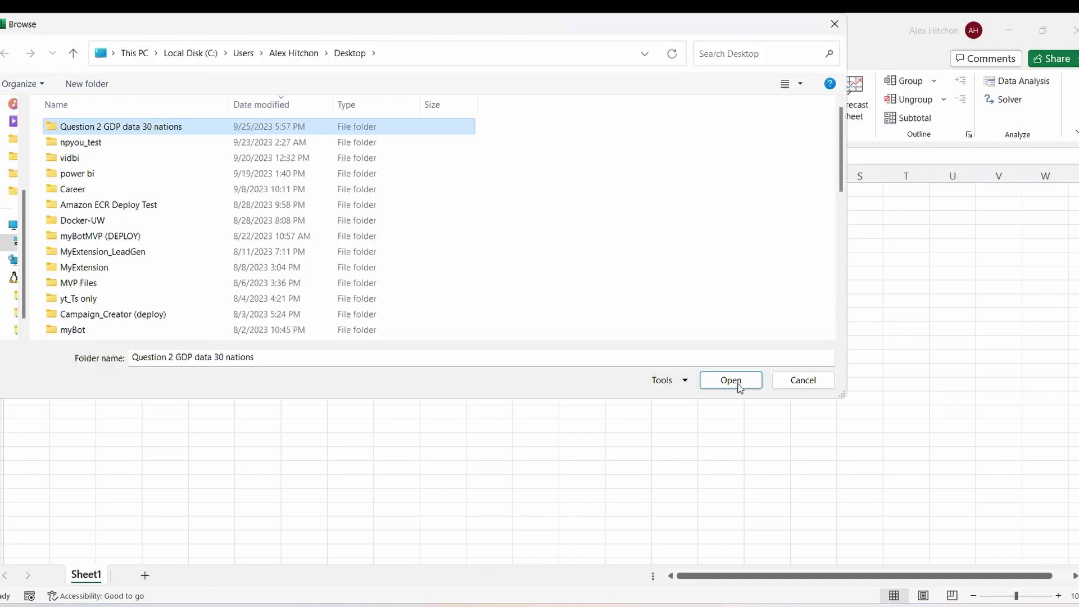
# Combine the 30 country GDP CSVs into one query with Source.Name and Column1–Column4.
pyautogui.click(731, 381)
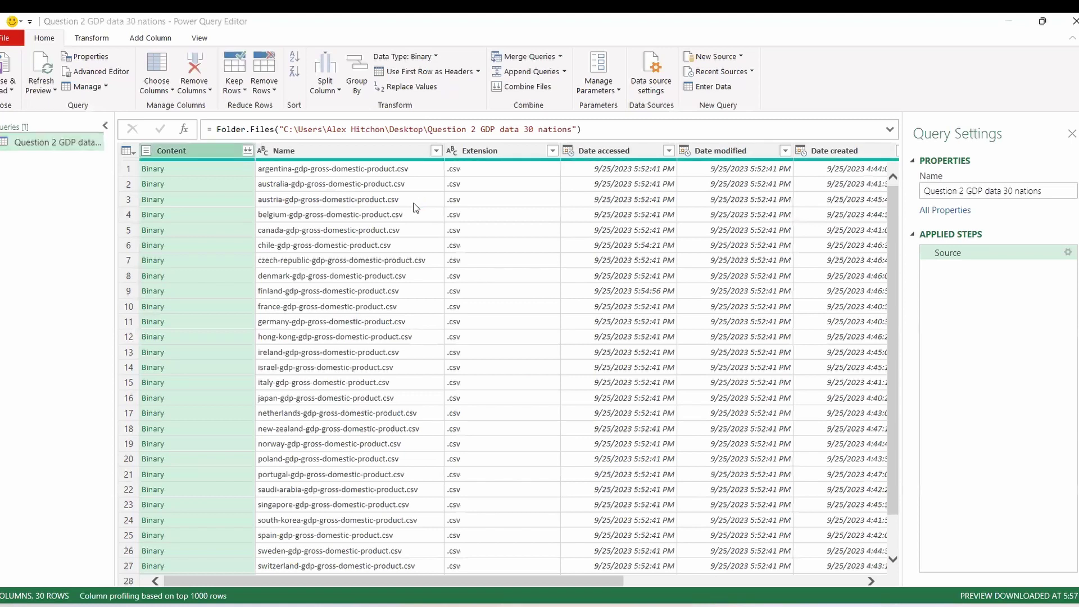
pyautogui.scroll(-3, 524, 322)
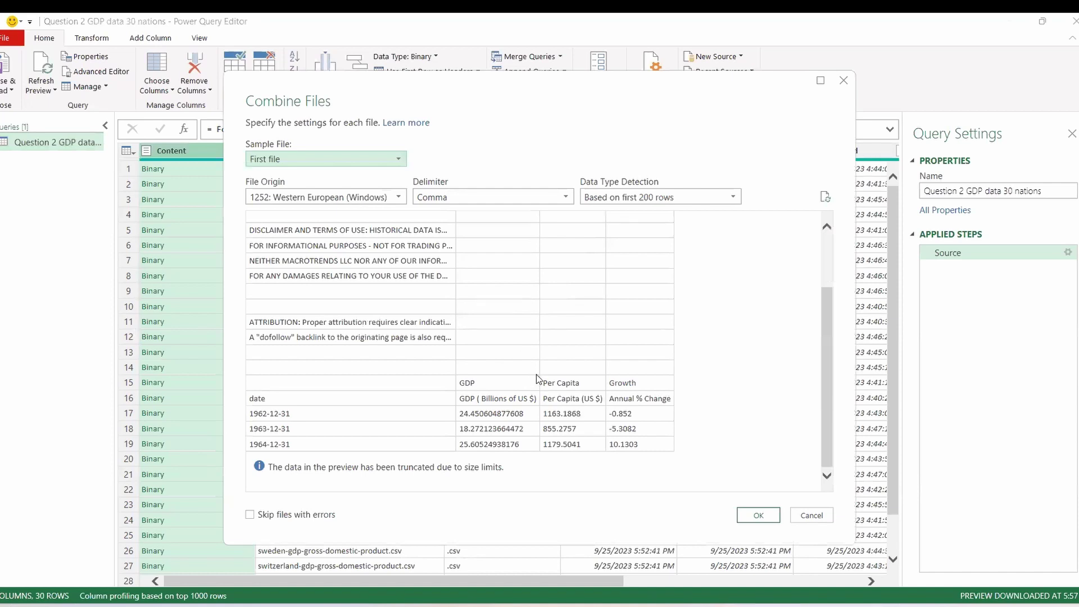
pyautogui.scroll(3, 531, 371)
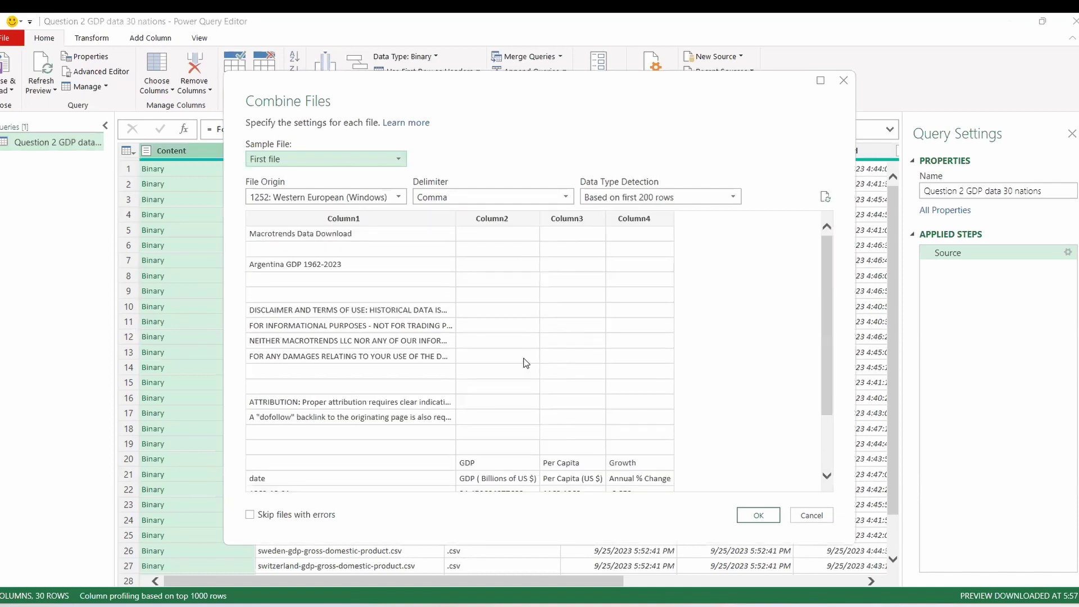
pyautogui.click(770, 515)
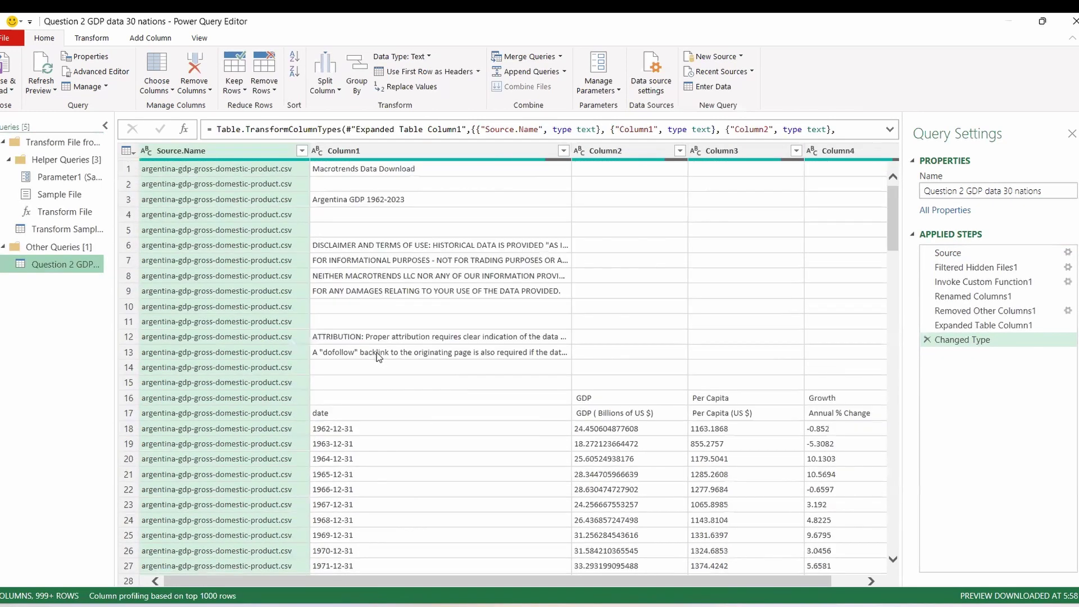
pyautogui.click(340, 393)
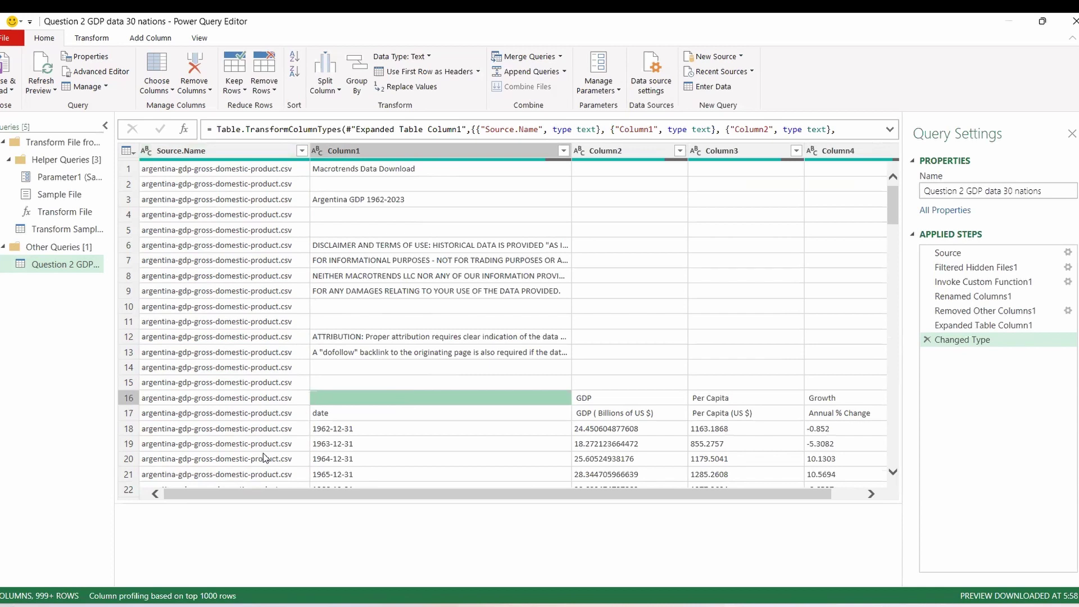
pyautogui.click(243, 428)
pyautogui.scroll(-15, 247, 438)
pyautogui.scroll(15, 274, 446)
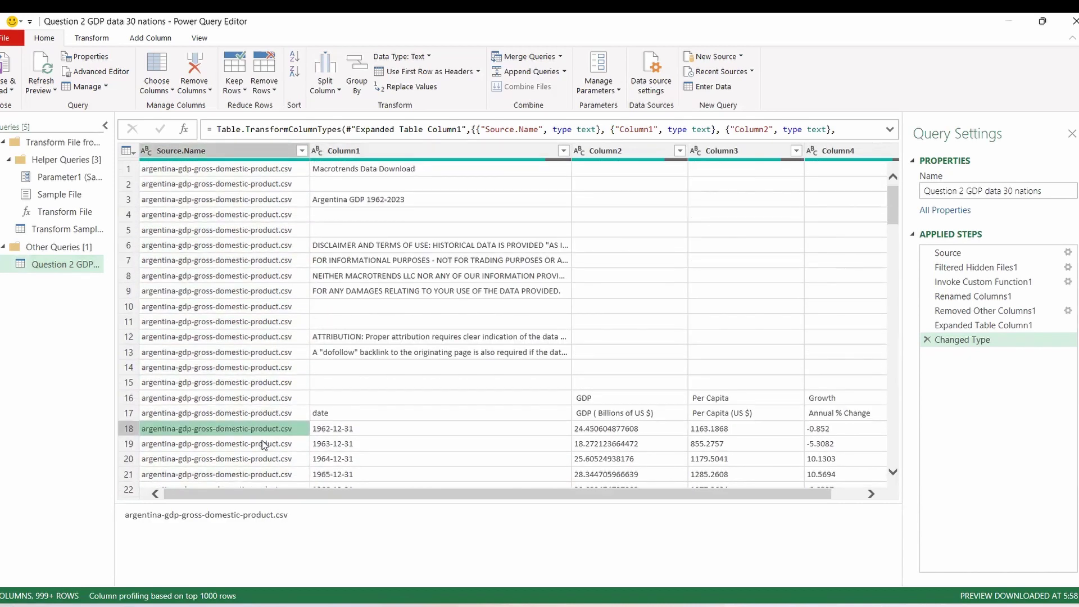
pyautogui.scroll(-20, 259, 440)
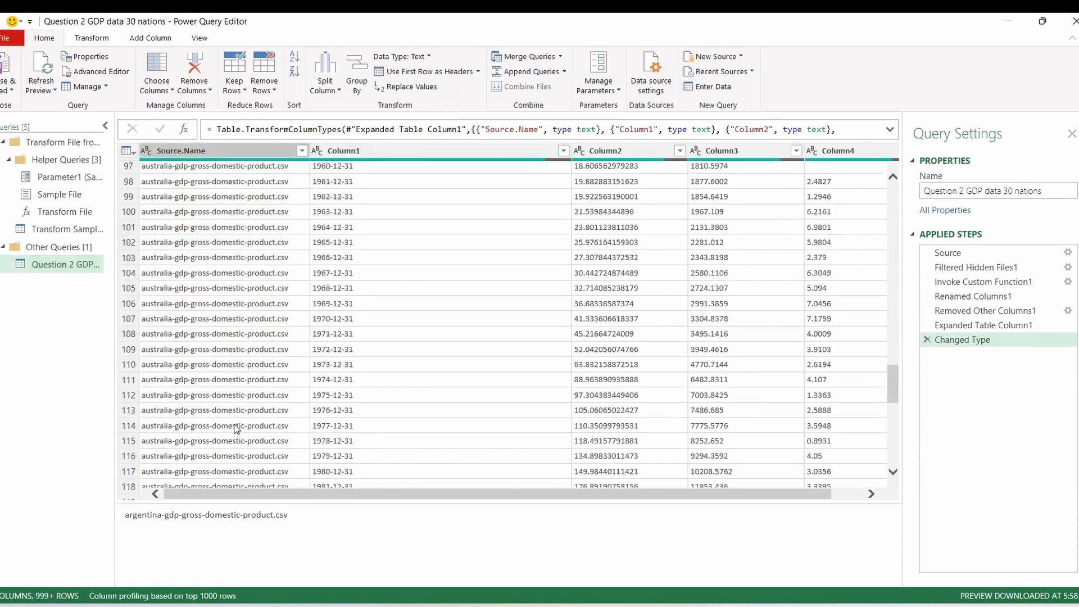
pyautogui.scroll(-5, 243, 337)
pyautogui.click(241, 306)
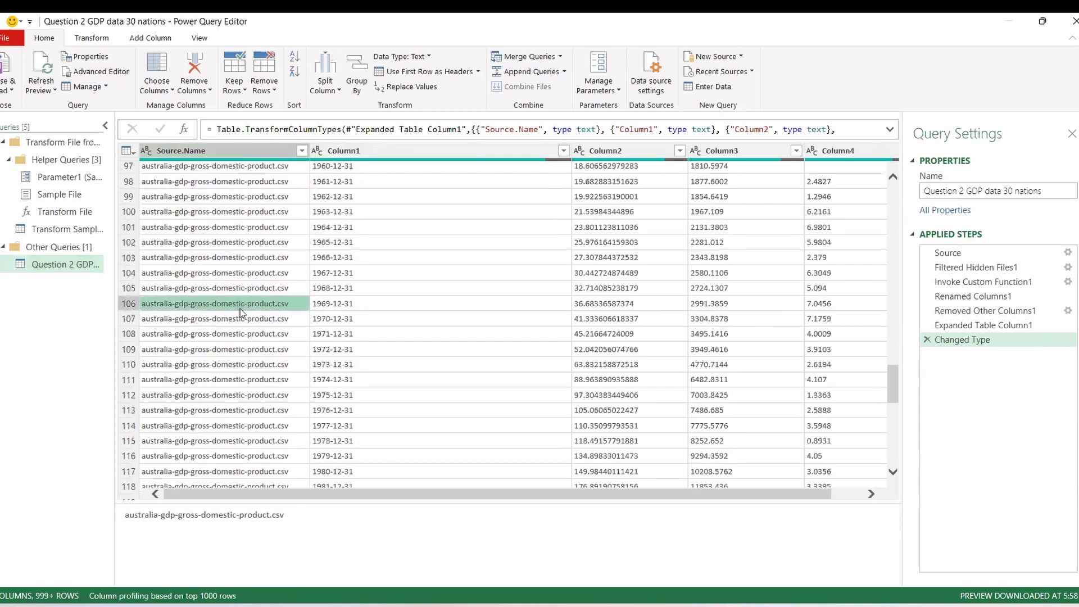
pyautogui.scroll(12, 247, 323)
# Filter out rows whose Column2 is blank, removing each file's preamble lines.
pyautogui.click(679, 150)
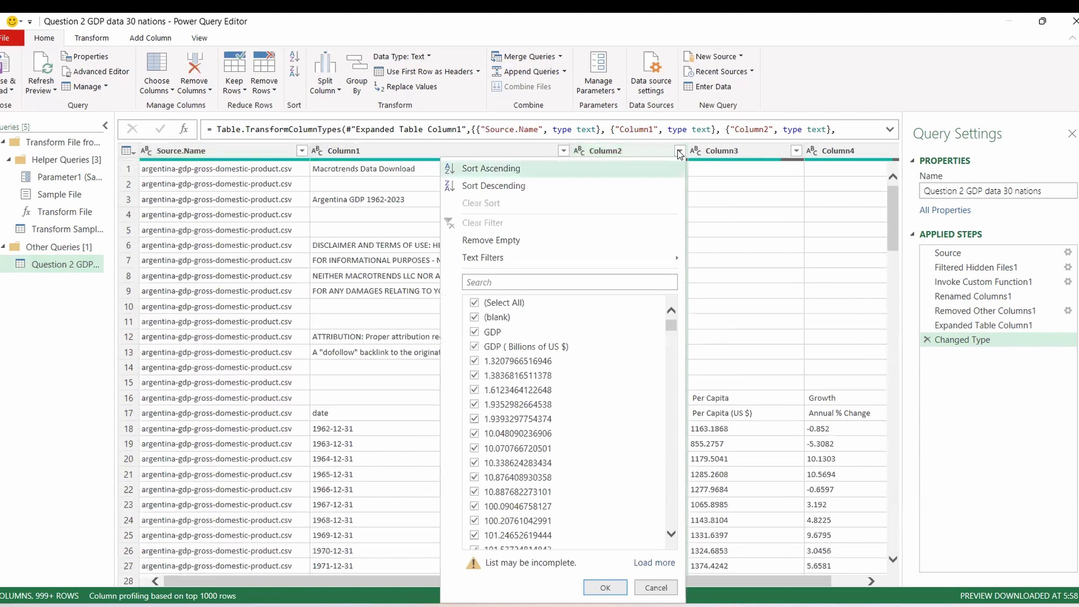
pyautogui.click(739, 309)
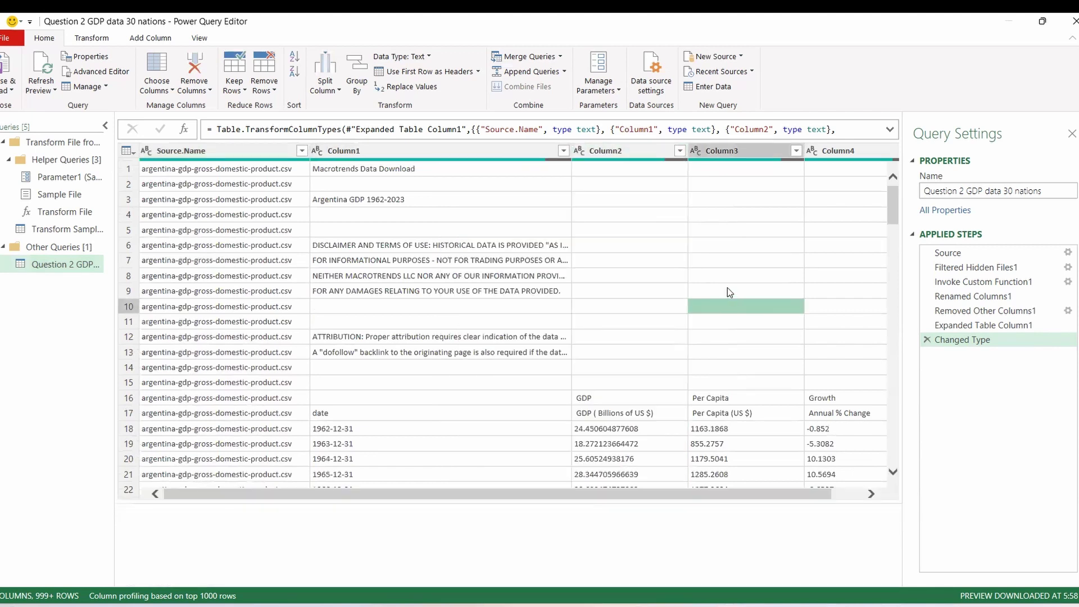
pyautogui.click(680, 150)
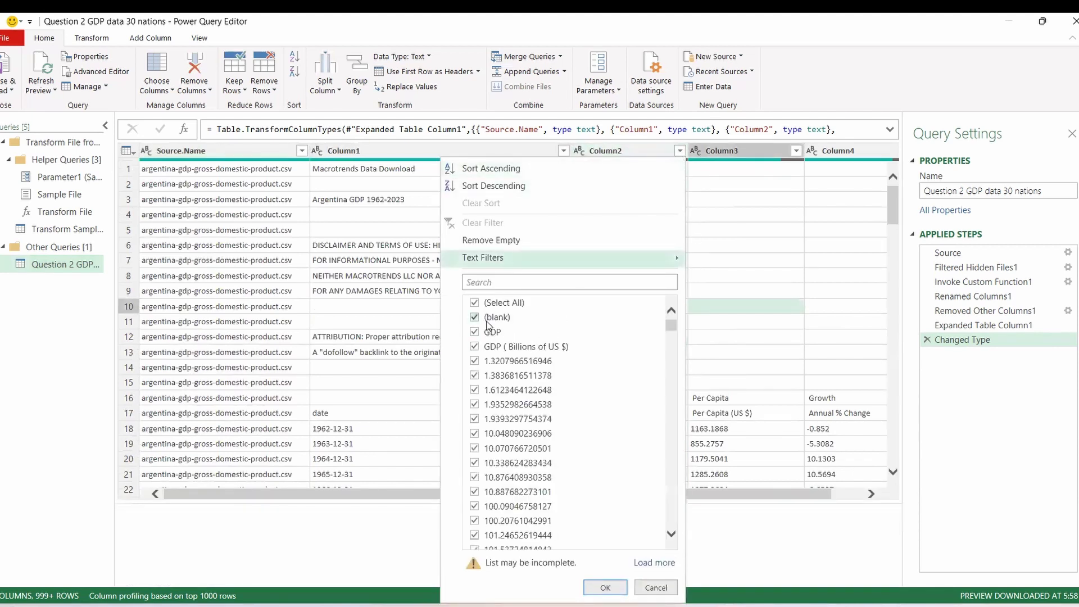
pyautogui.click(486, 319)
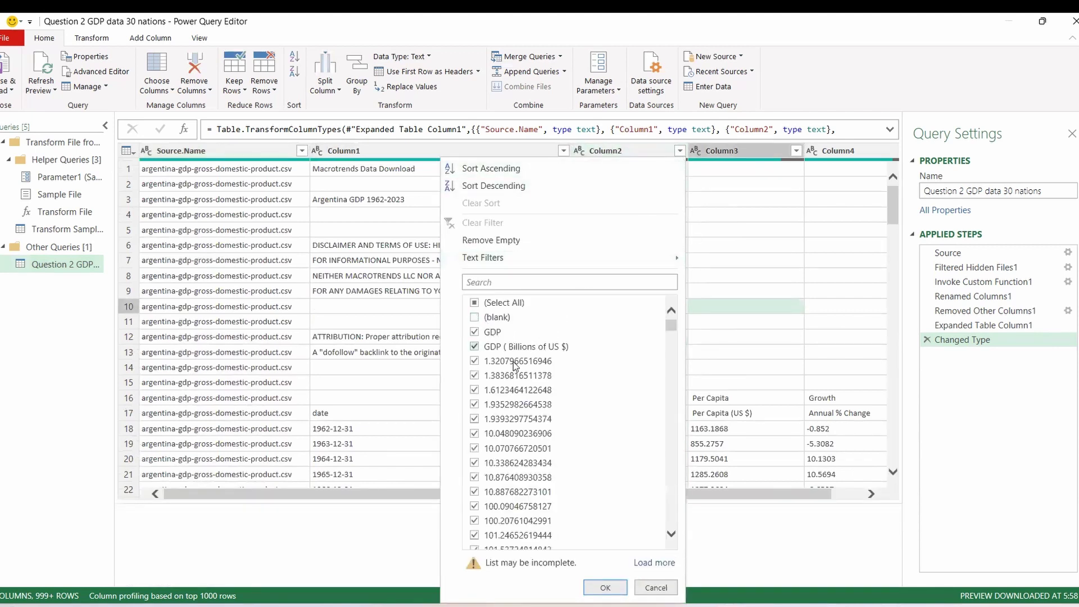
pyautogui.click(603, 588)
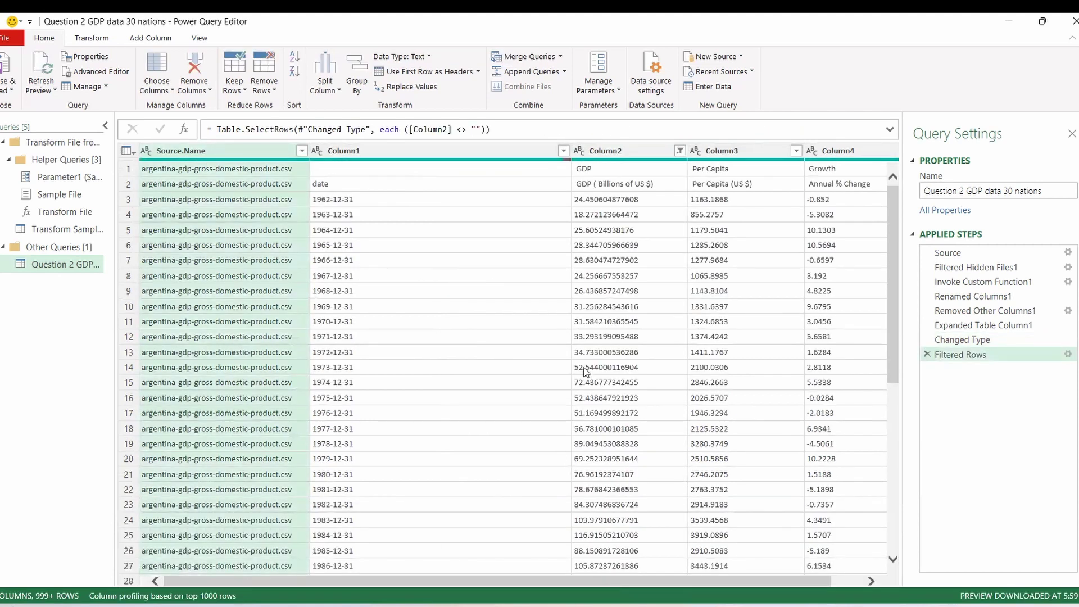
pyautogui.scroll(-8, 585, 370)
pyautogui.scroll(-17, 581, 375)
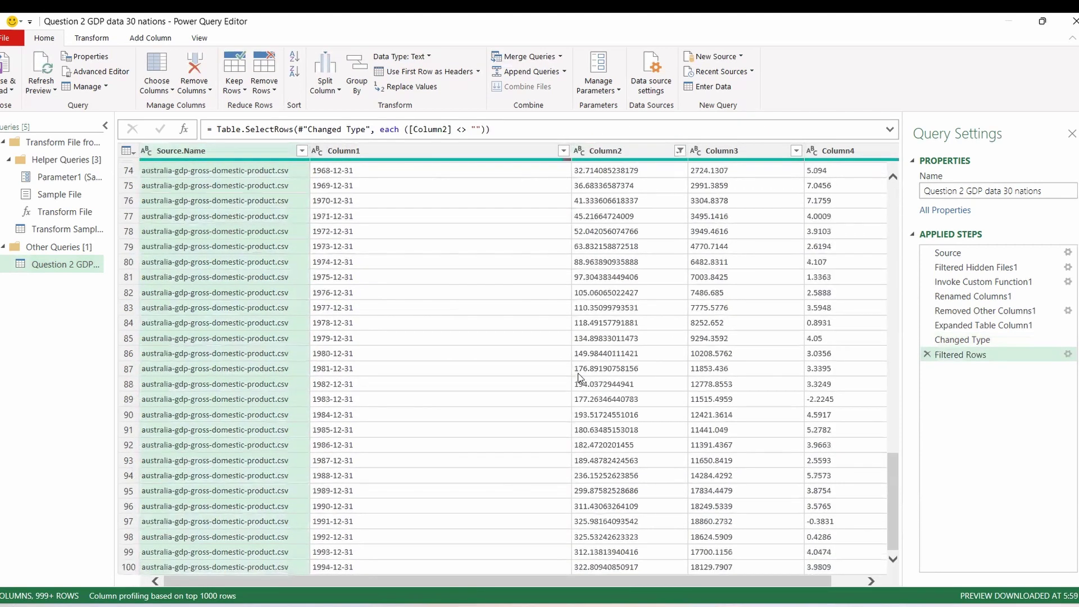
pyautogui.scroll(20, 579, 377)
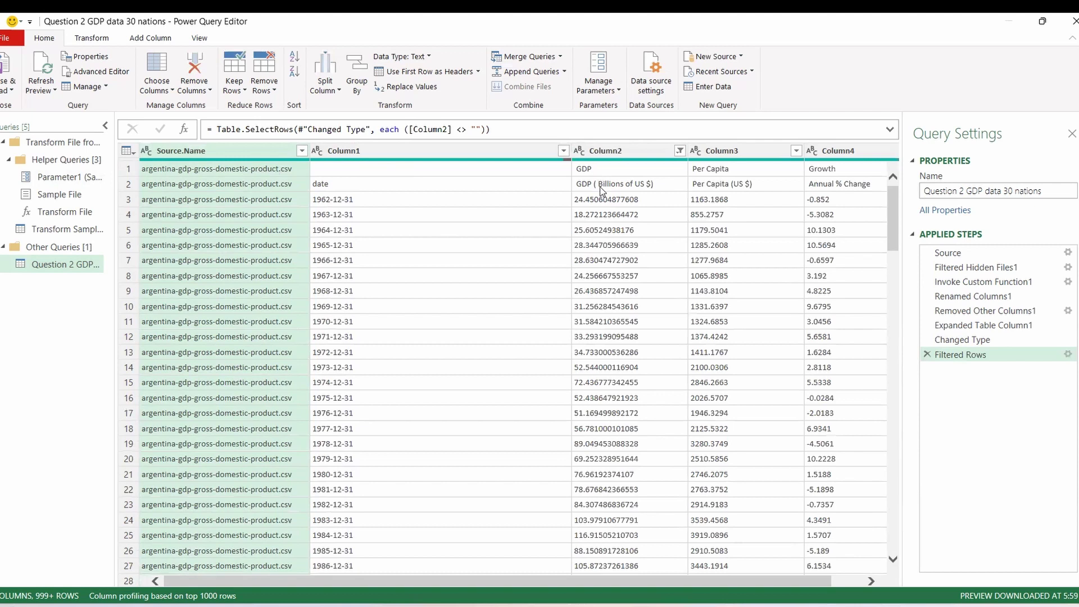
# Drop blank Column1 rows and promote the first row to headers like date and Annual % Change.
pyautogui.click(563, 150)
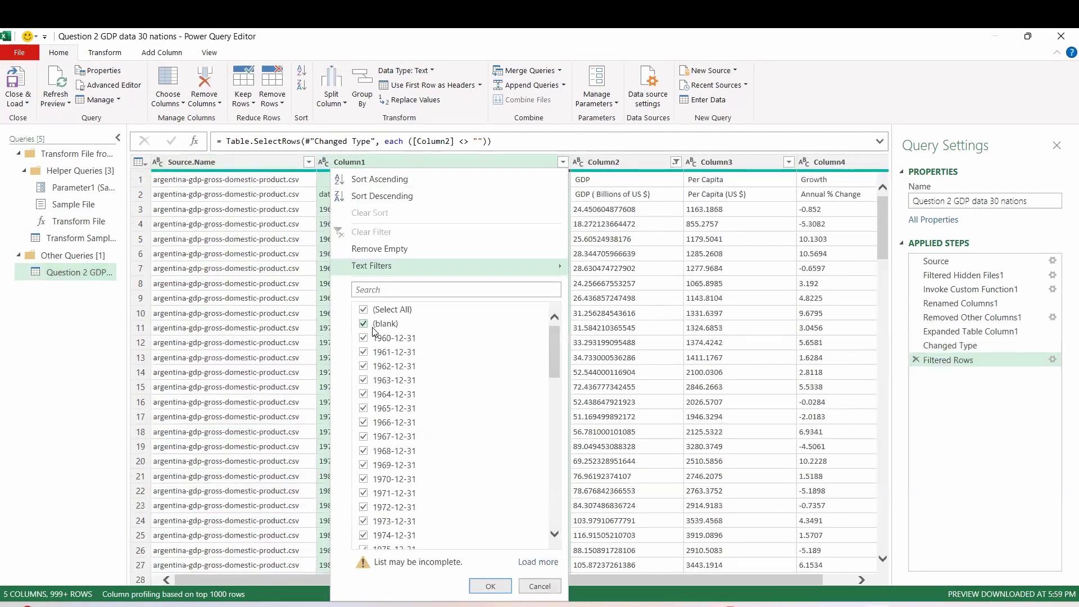
pyautogui.click(372, 326)
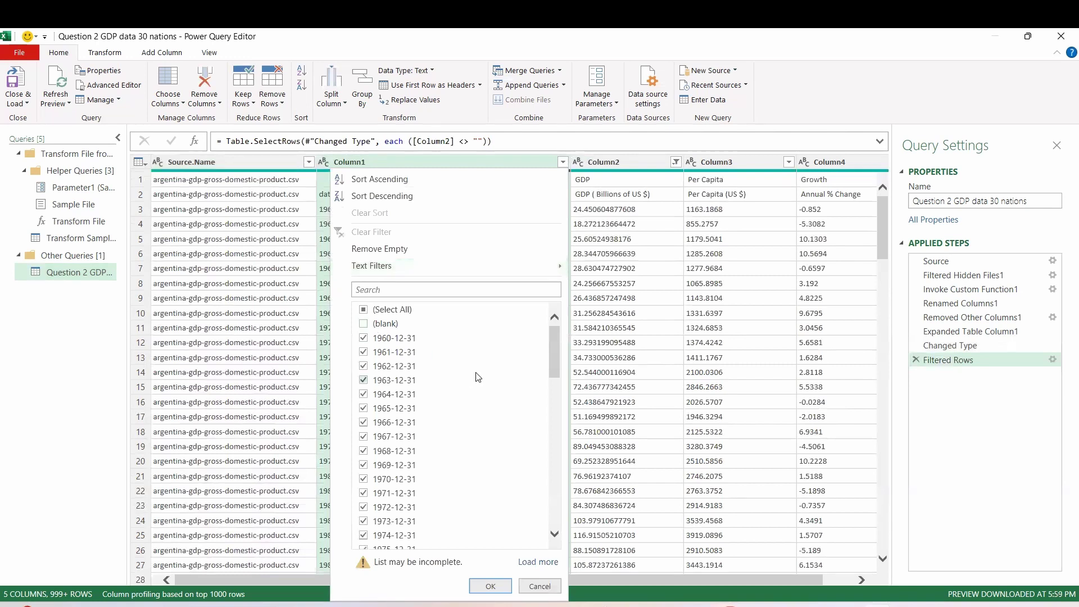
pyautogui.click(491, 591)
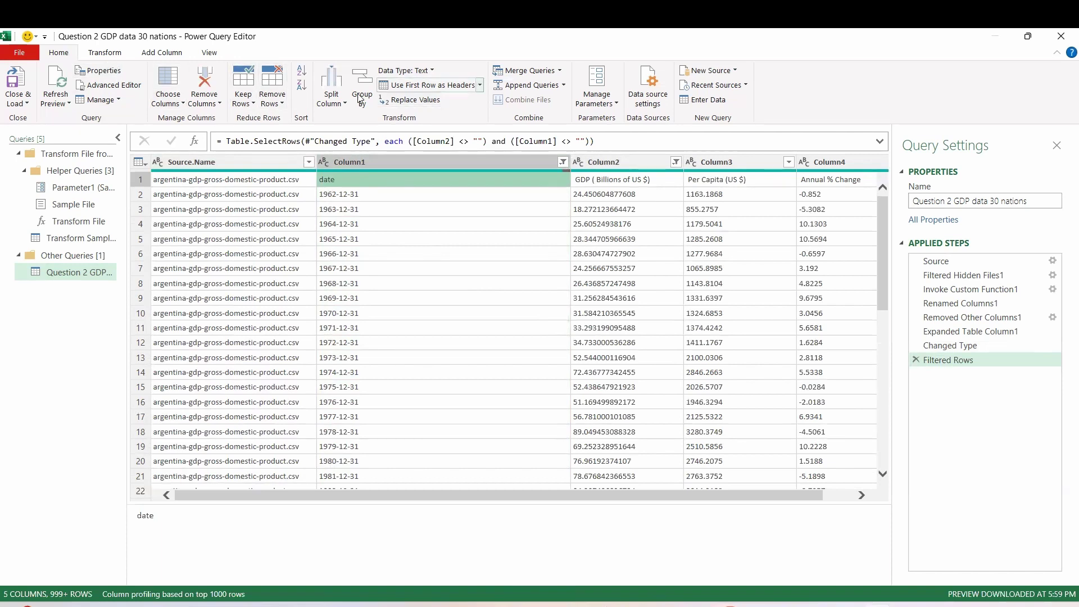
pyautogui.click(426, 85)
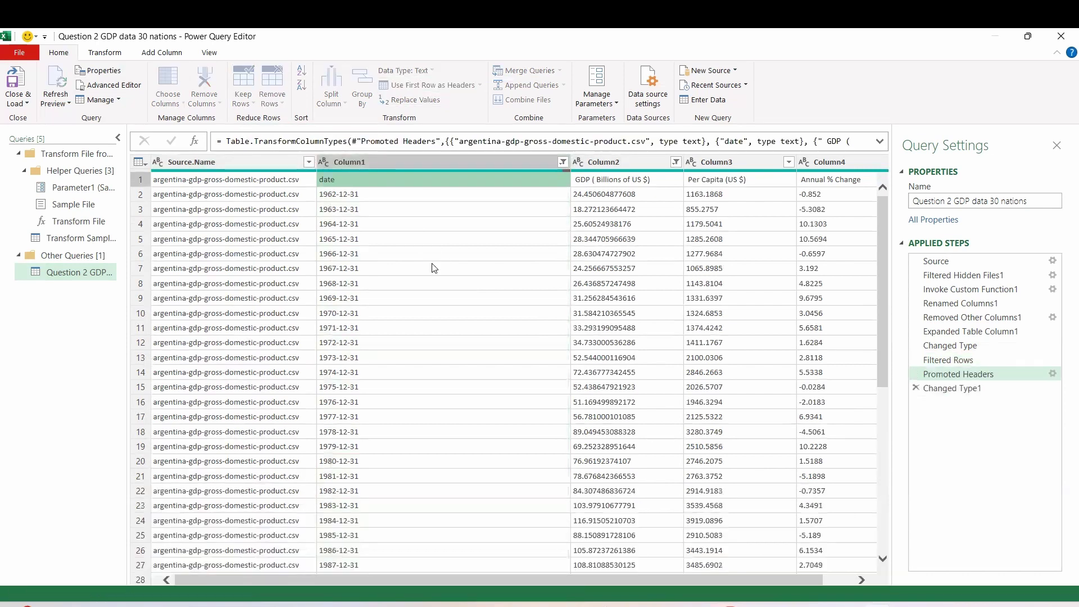
pyautogui.click(425, 193)
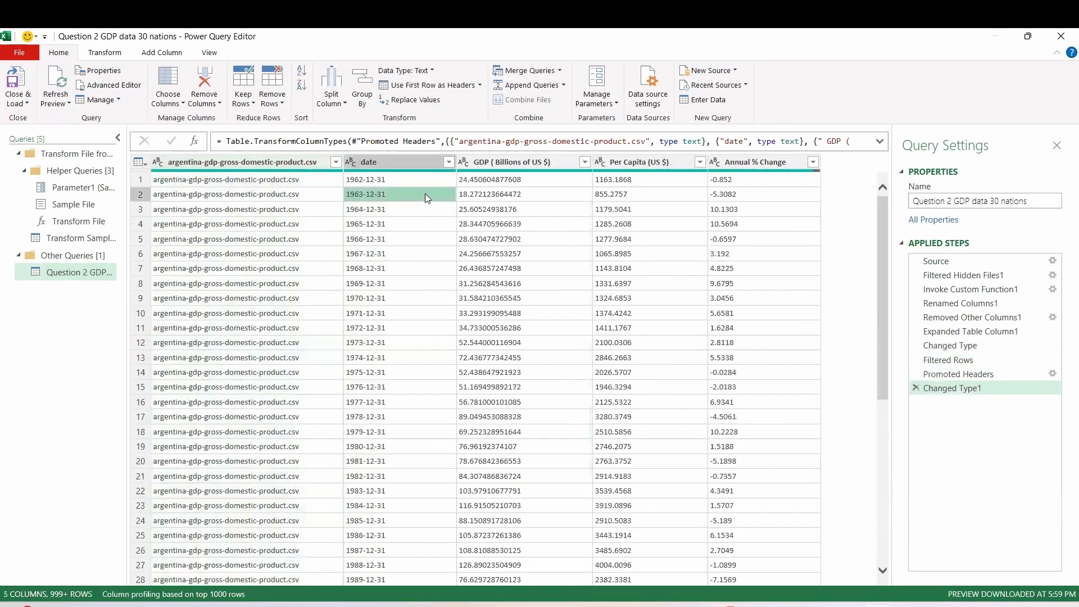
# Exclude the repeated 'date' header rows by unchecking 'date' in the date column filter.
pyautogui.click(449, 161)
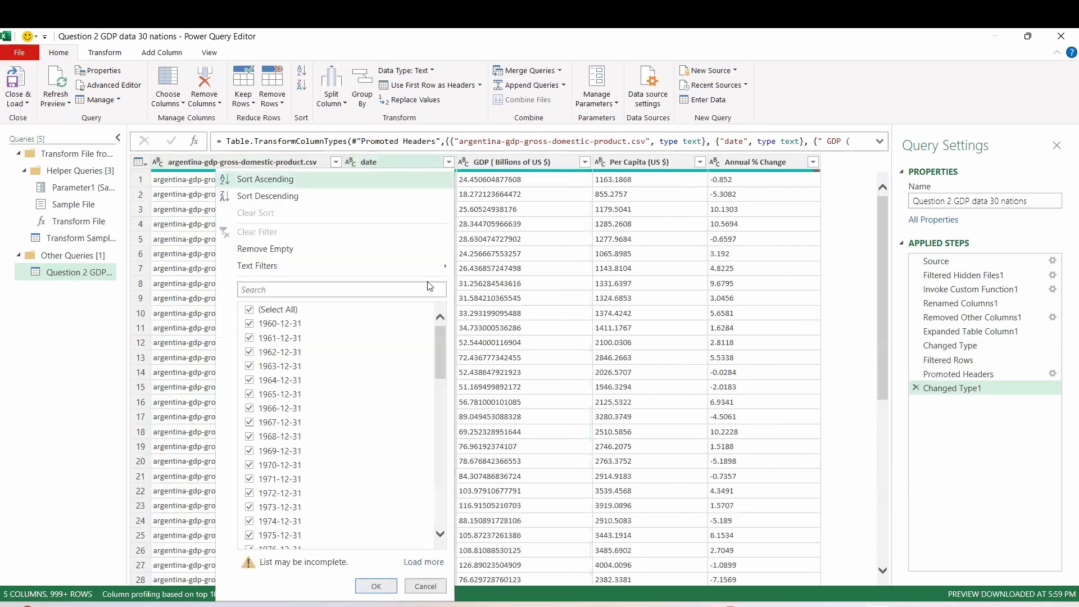
pyautogui.scroll(-5, 383, 439)
pyautogui.scroll(-10, 379, 430)
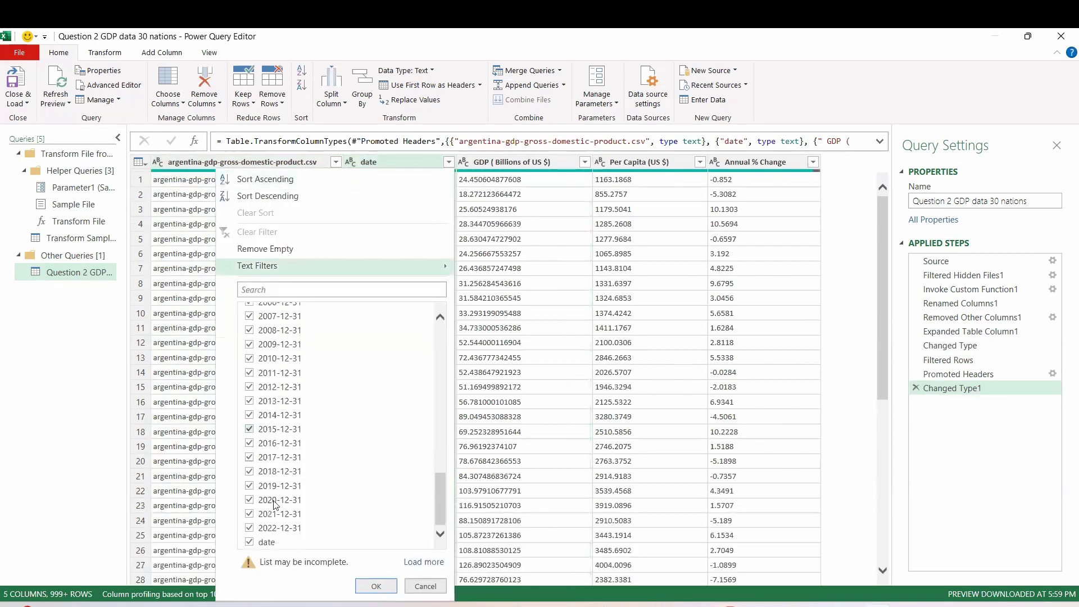
pyautogui.click(249, 543)
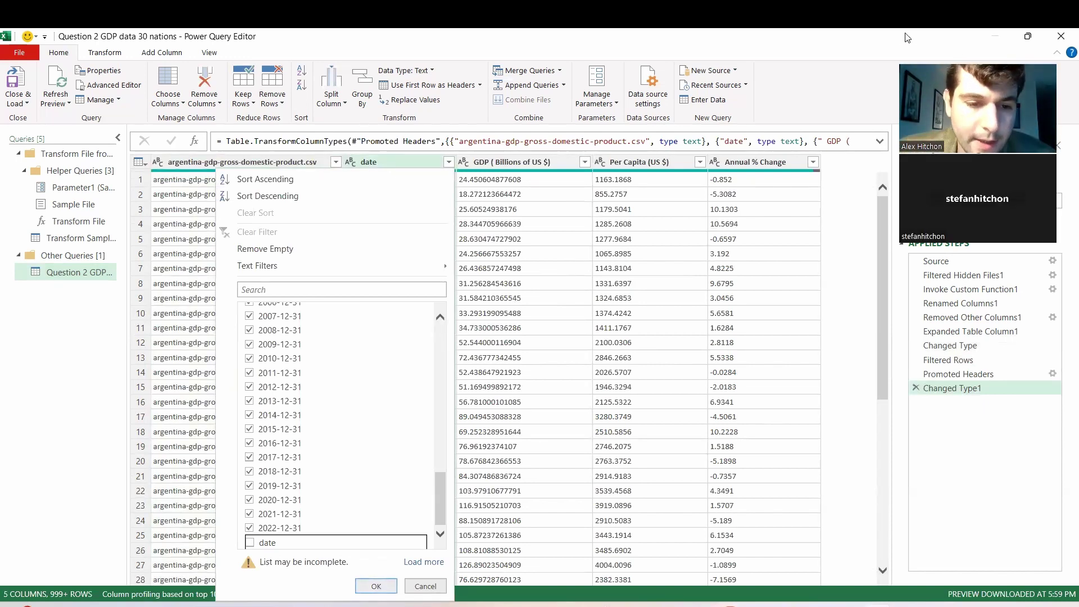
pyautogui.click(368, 587)
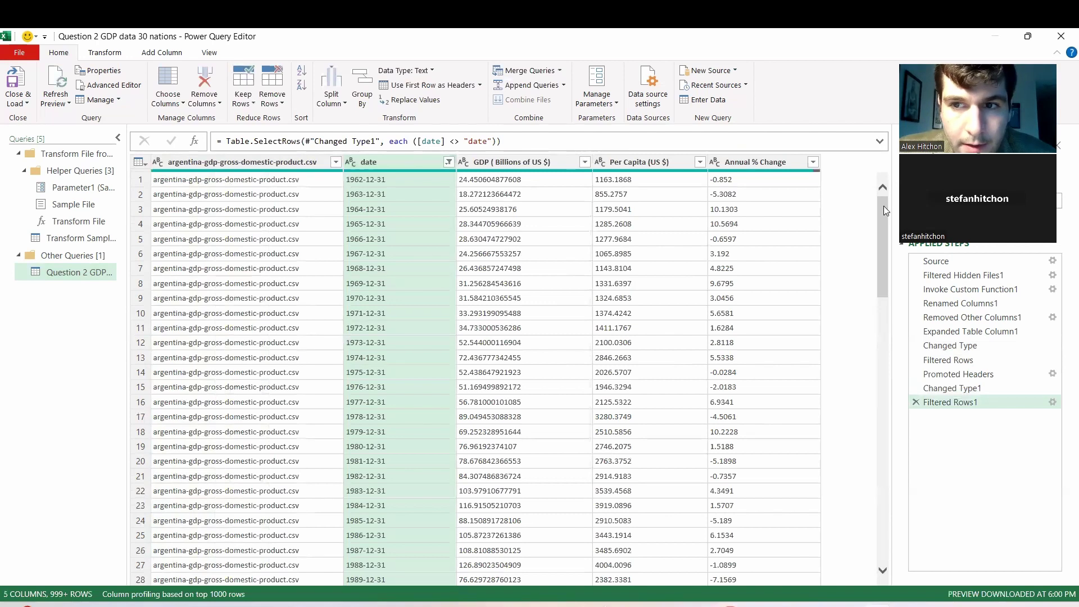
pyautogui.moveTo(883, 206); pyautogui.dragTo(875, 509)
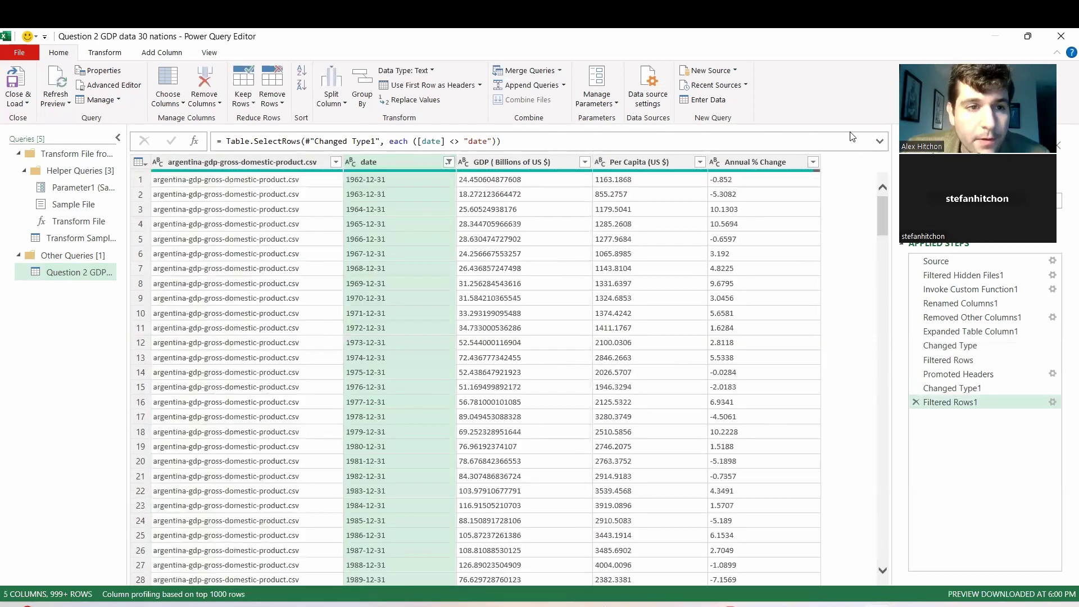
# Load the query as a 1,753-row table and inspect its Per Capita and Annual % Change columns.
pyautogui.click(23, 85)
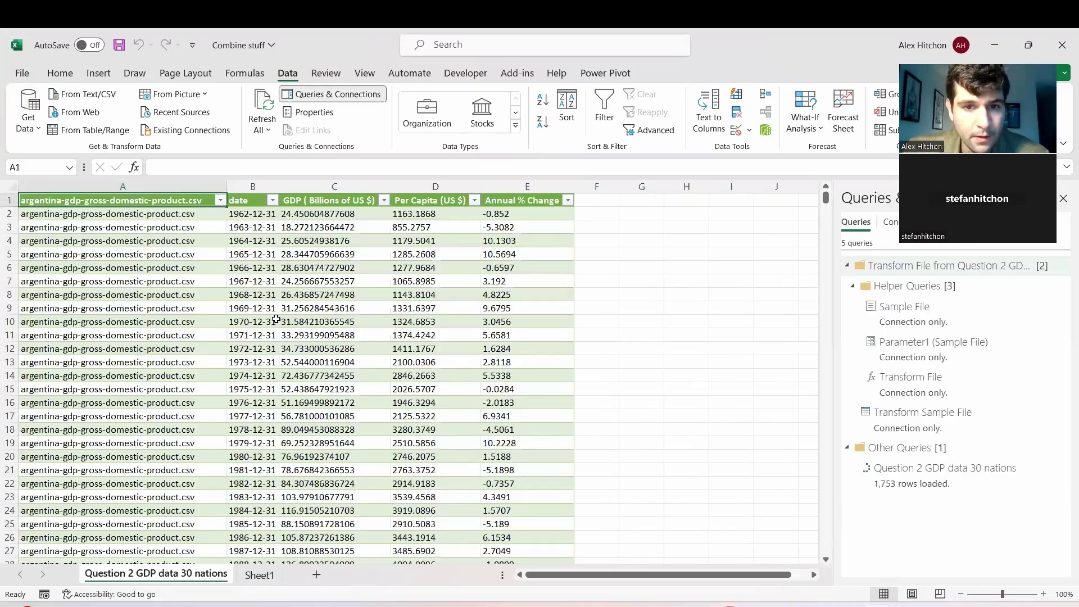
pyautogui.scroll(-7, 276, 320)
pyautogui.scroll(-9, 276, 321)
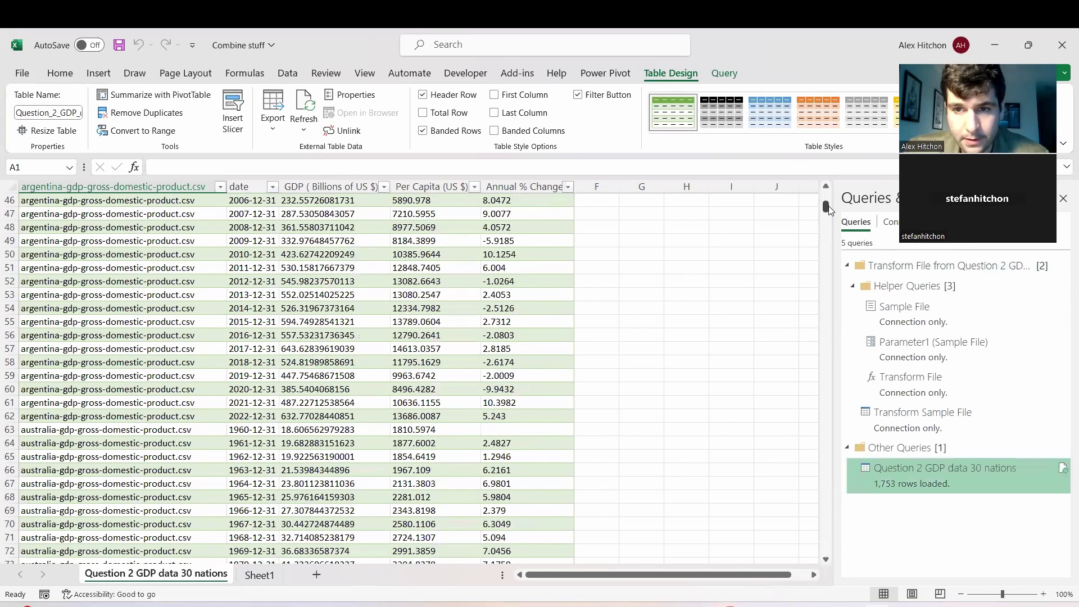
pyautogui.moveTo(824, 206); pyautogui.dragTo(830, 245)
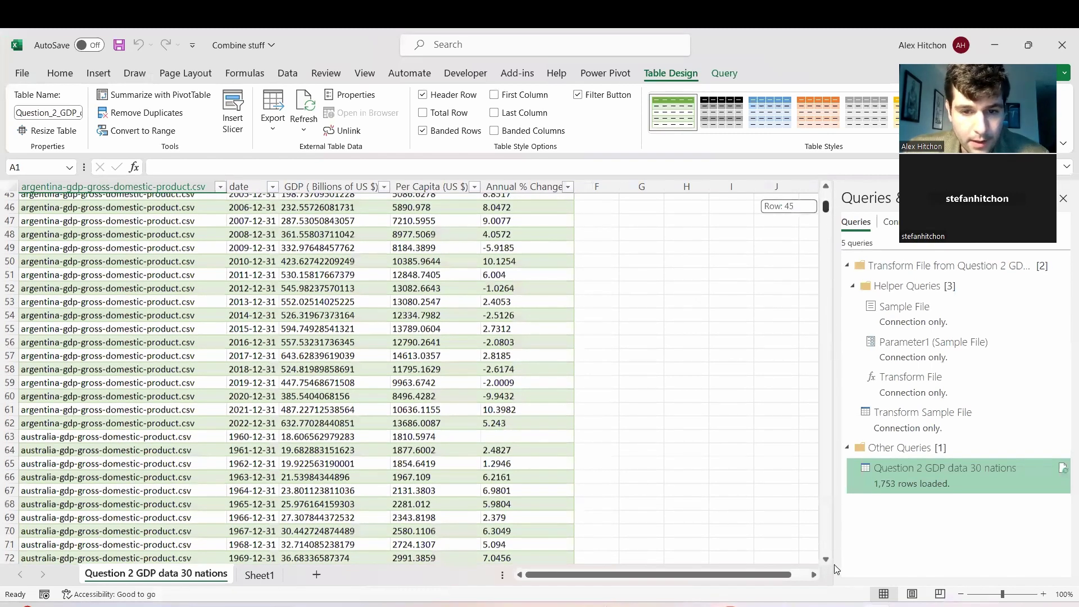
pyautogui.moveTo(835, 570); pyautogui.dragTo(842, 561)
pyautogui.moveTo(802, 328); pyautogui.dragTo(780, 209)
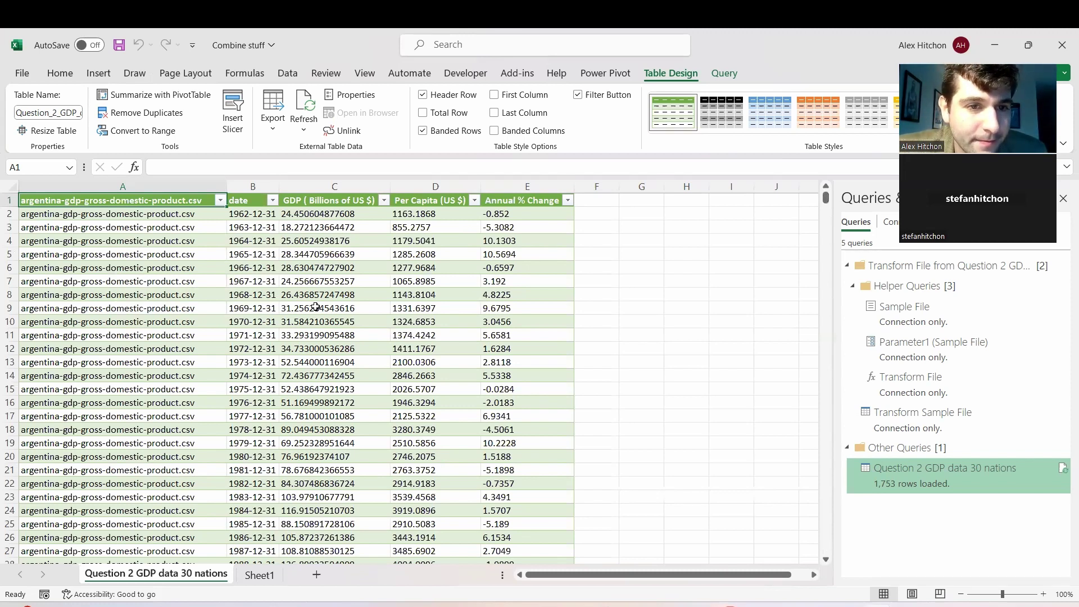
pyautogui.click(423, 178)
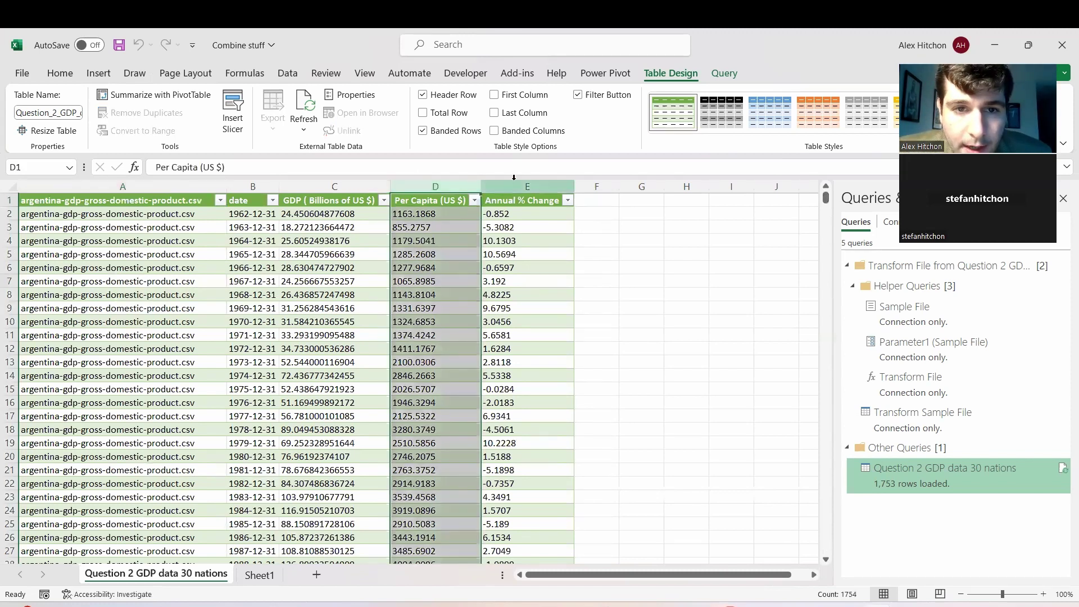
pyautogui.click(548, 186)
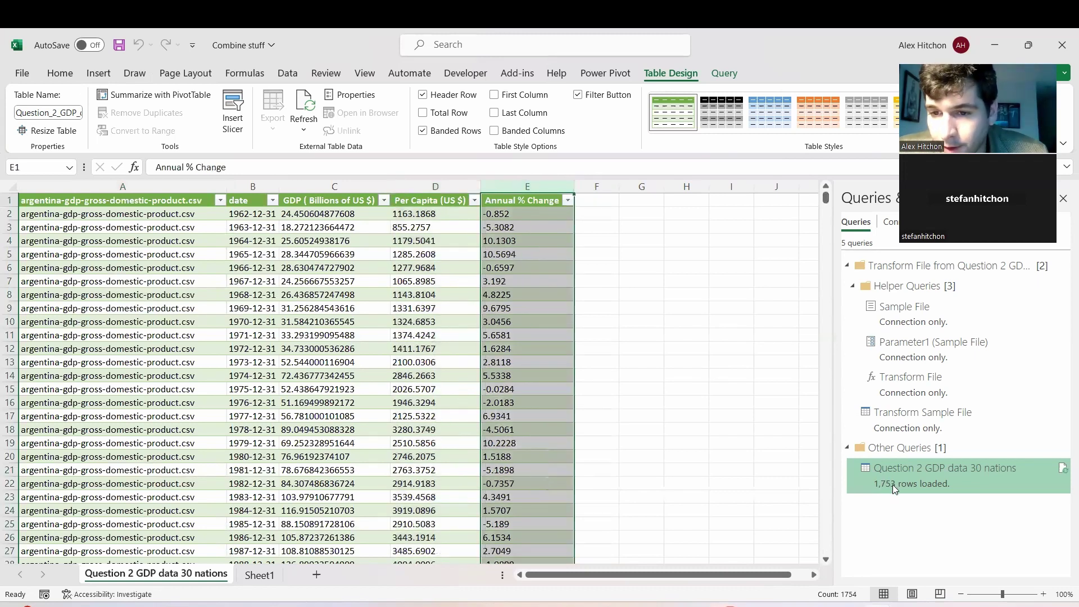
# Reopen the query and remove the Per Capita (US $) and Annual % Change columns.
pyautogui.rightClick(899, 466)
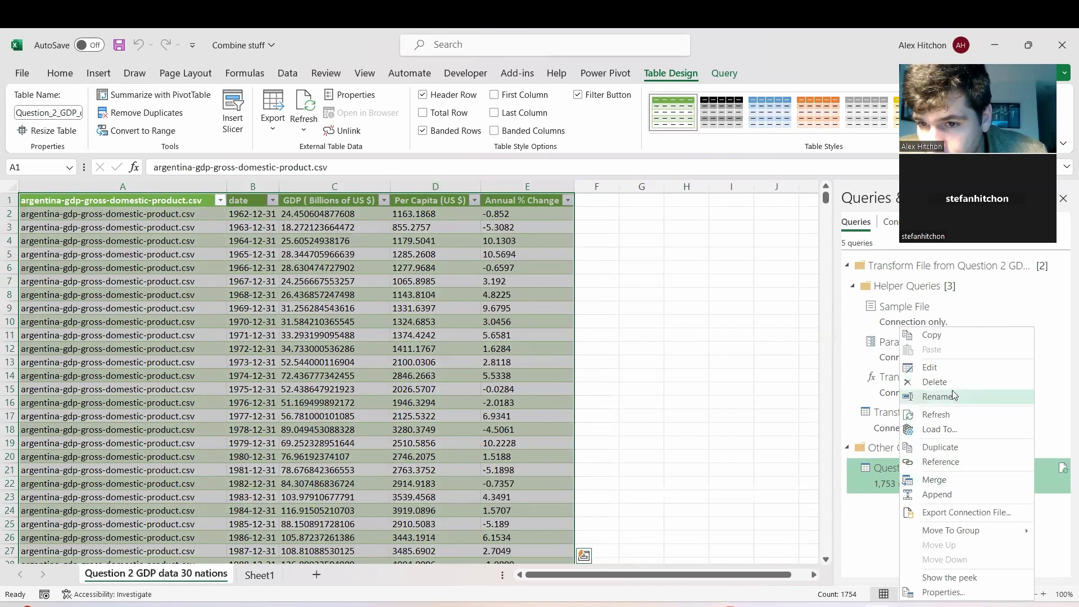
pyautogui.click(933, 367)
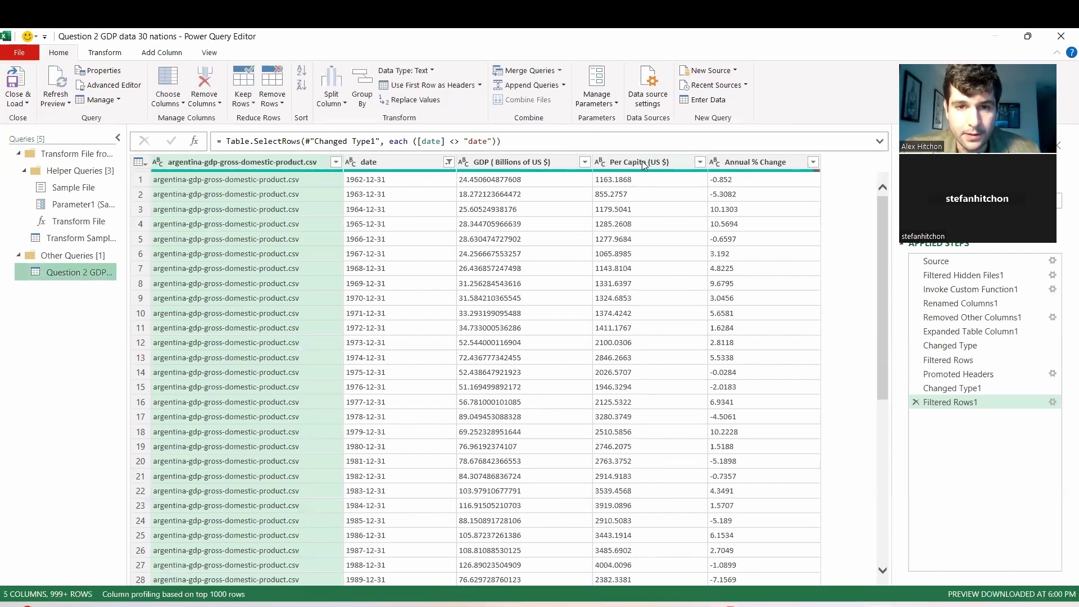
pyautogui.click(642, 162)
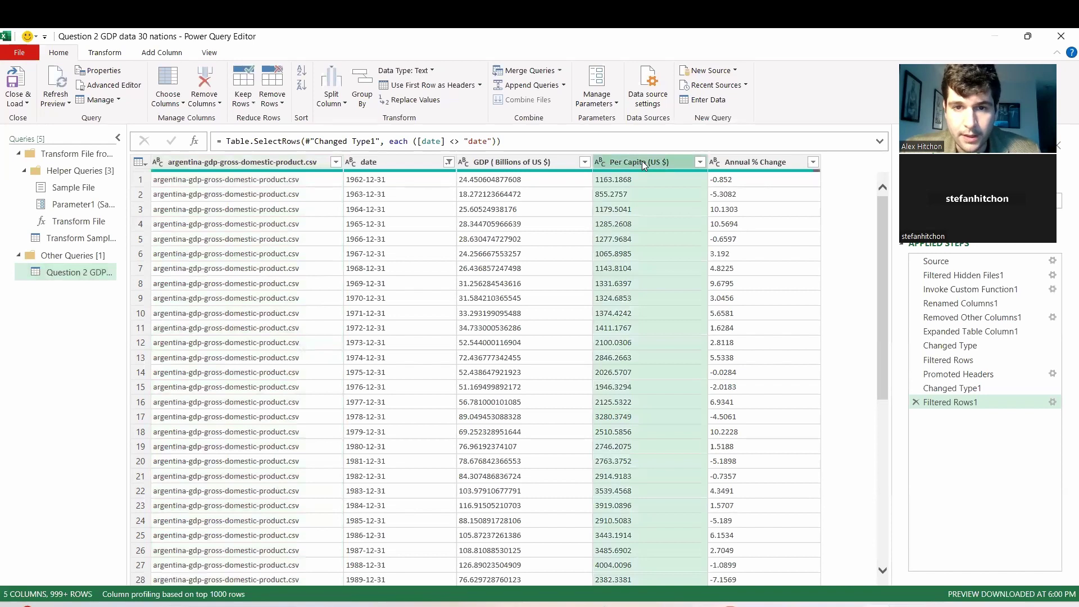
pyautogui.rightClick(641, 160)
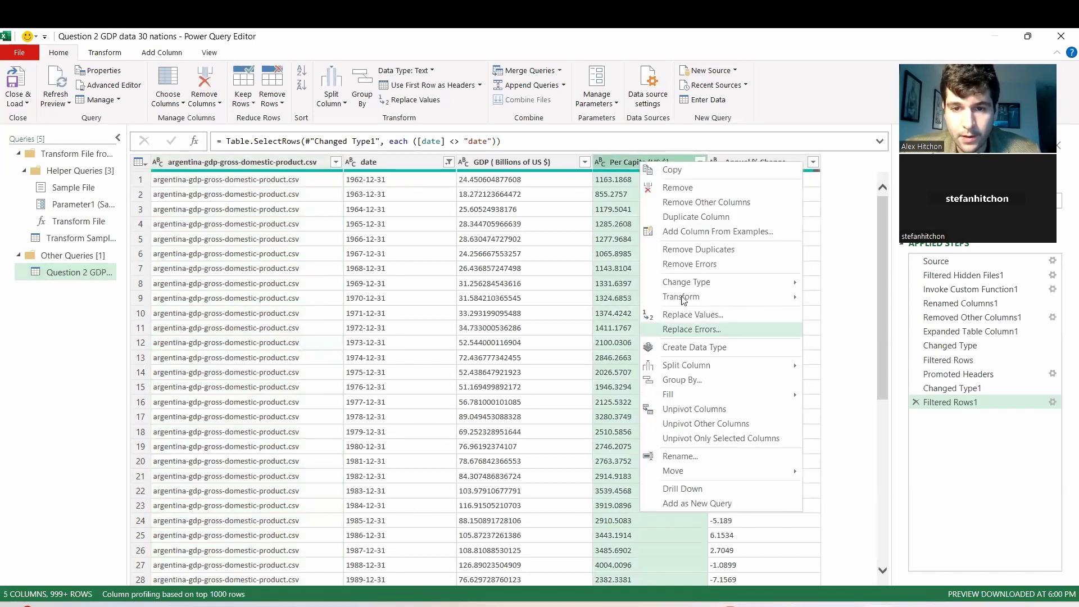
pyautogui.click(680, 188)
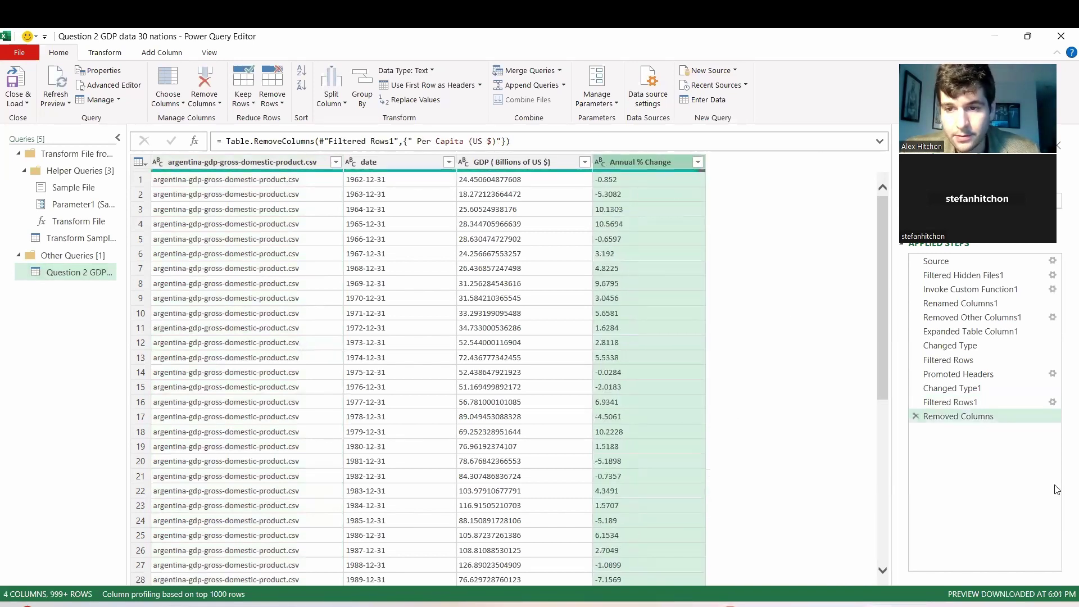
pyautogui.rightClick(654, 164)
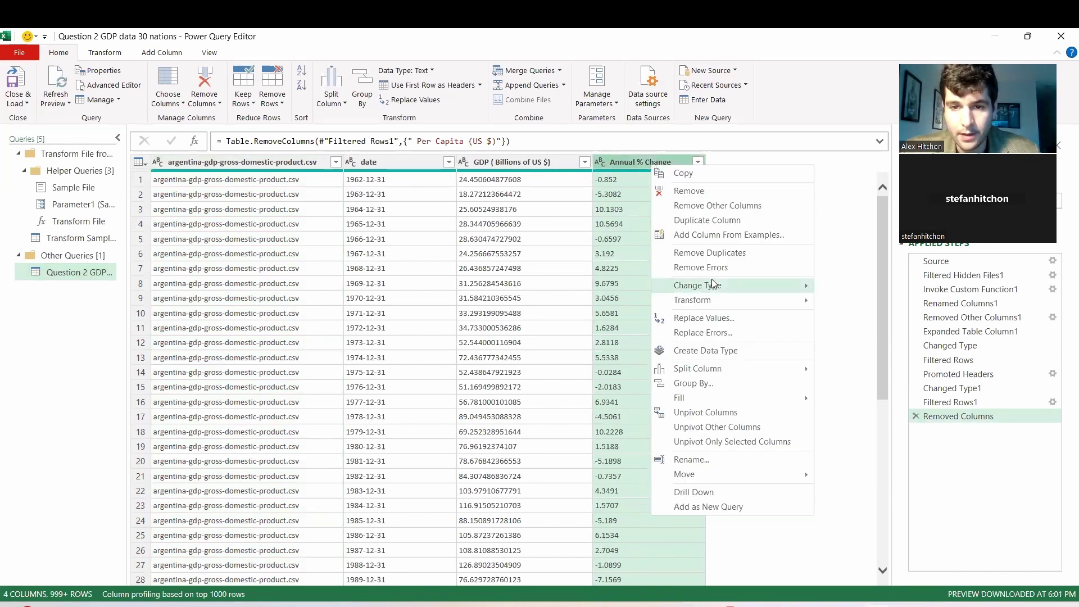
pyautogui.click(720, 194)
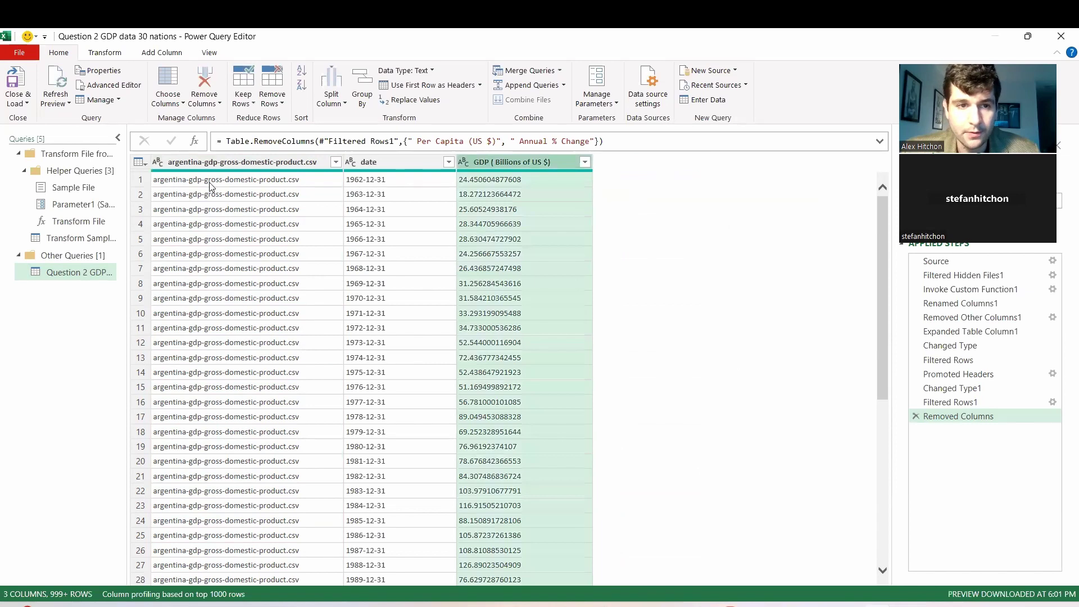
# Rename the source file-name column to 'File Uploaded (Country)'.
pyautogui.doubleClick(219, 162)
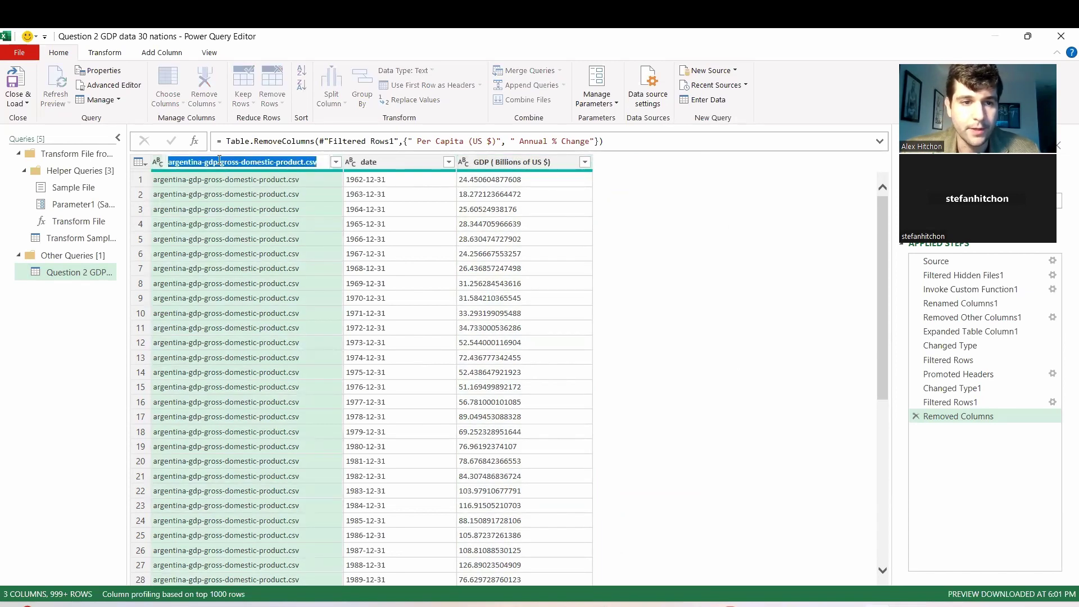
pyautogui.write('File')
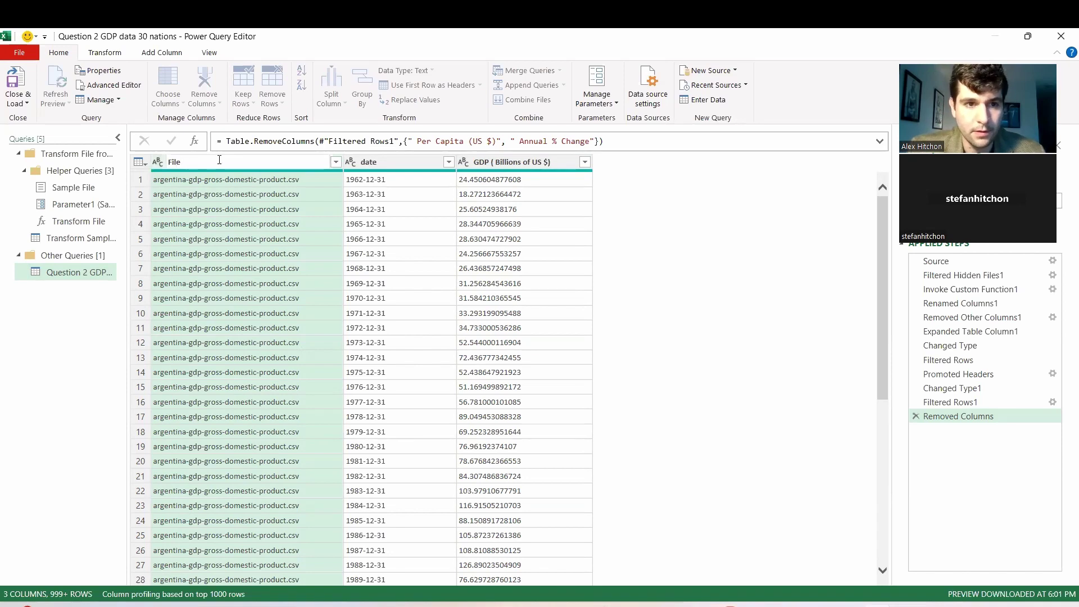
pyautogui.write(' Uploa')
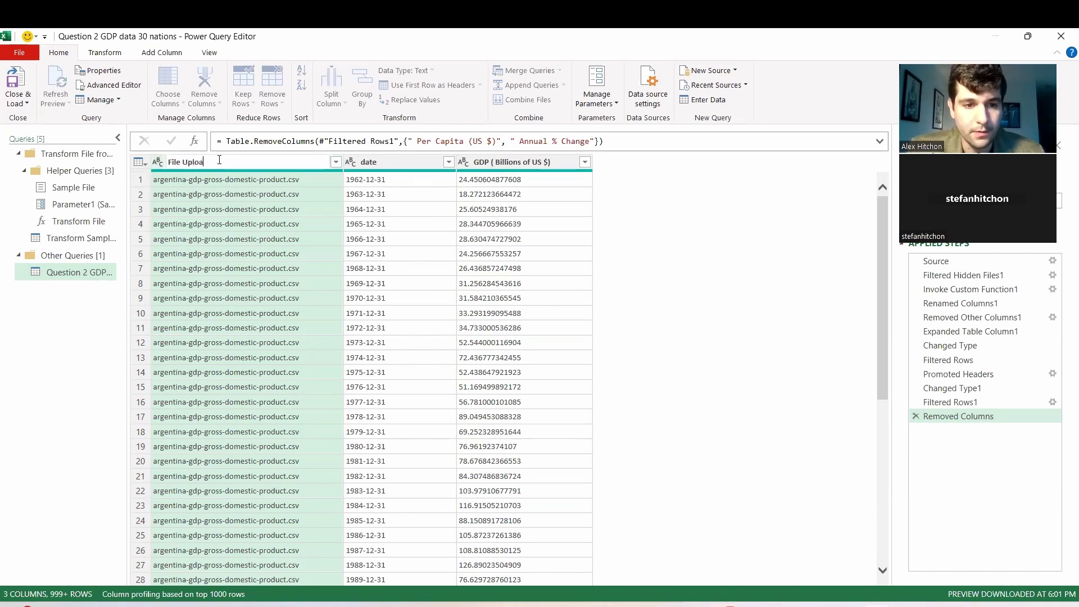
pyautogui.write('ded (Country)')
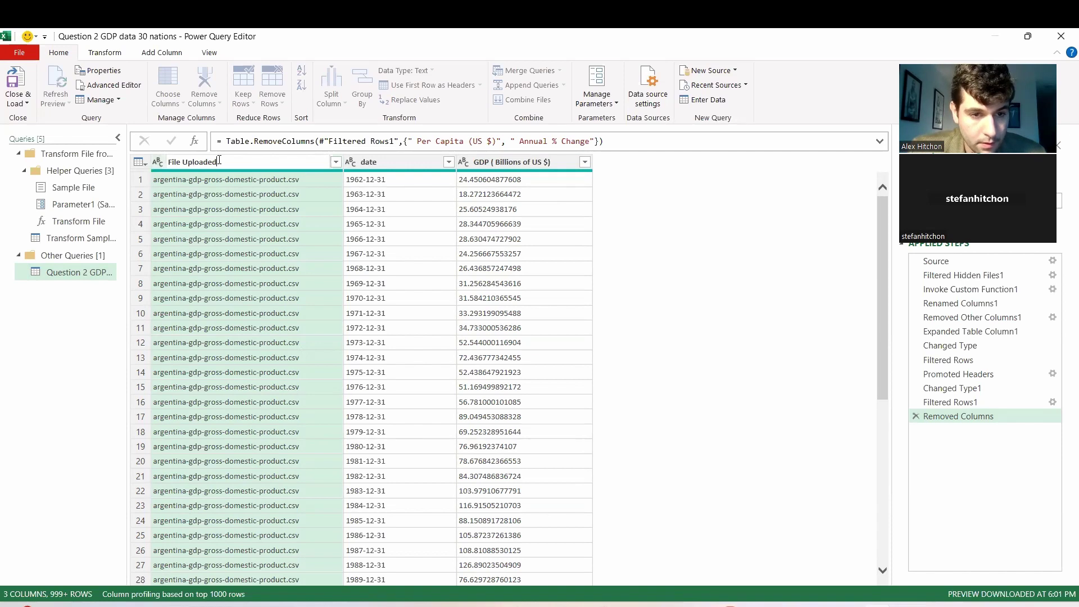
pyautogui.press('Return')
pyautogui.click(188, 185)
pyautogui.scroll(-20, 198, 215)
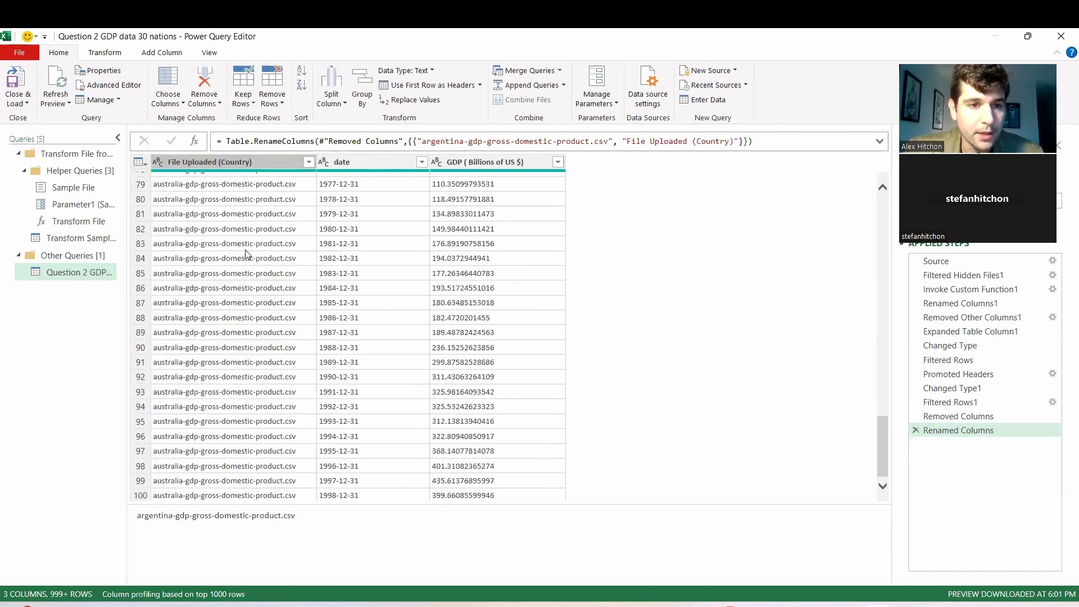
pyautogui.scroll(8, 442, 340)
pyautogui.moveTo(884, 384); pyautogui.dragTo(855, 207)
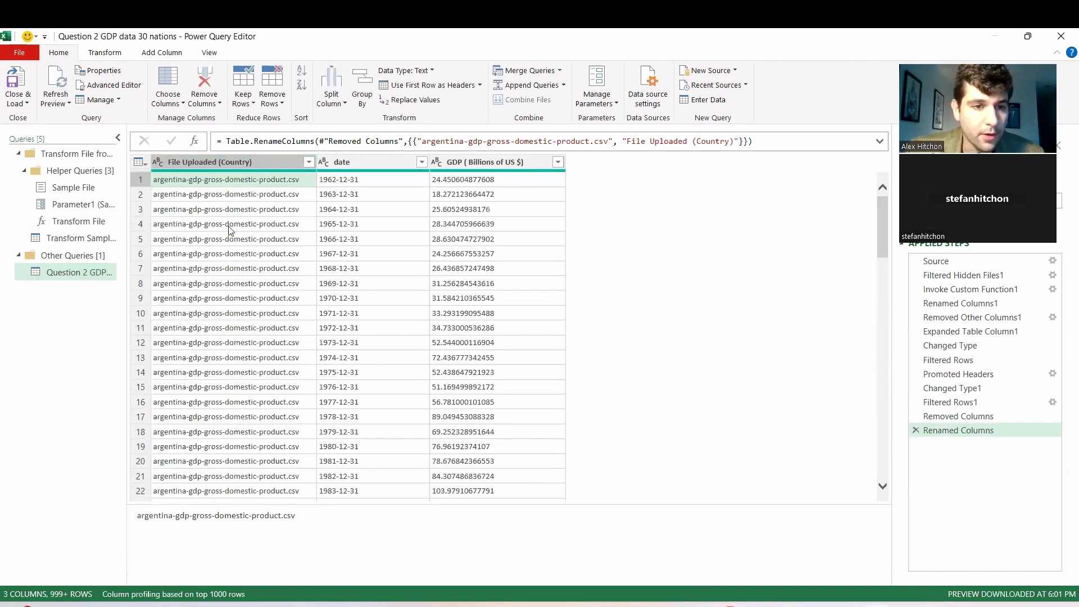
pyautogui.click(198, 163)
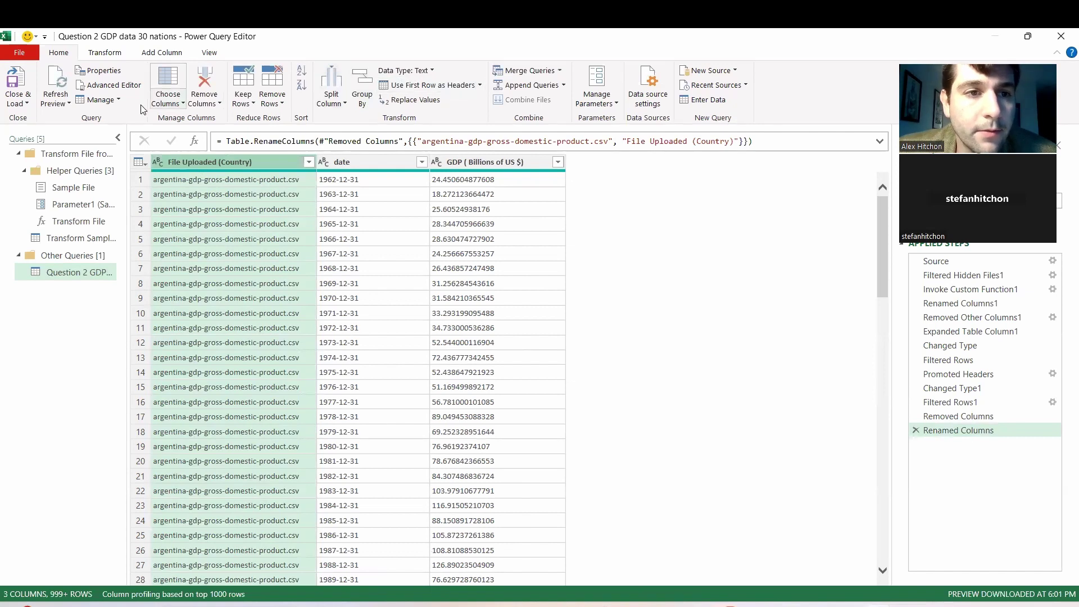
# Trim File Uploaded (Country) to the text before the '-' delimiter, leaving names like argentina and austria.
pyautogui.click(114, 56)
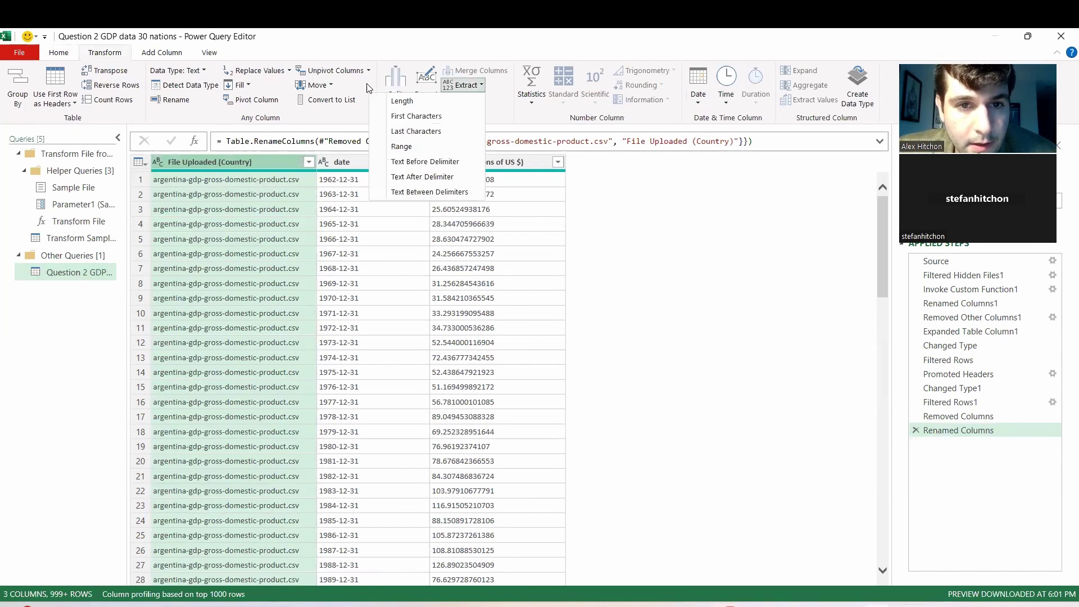
pyautogui.click(430, 162)
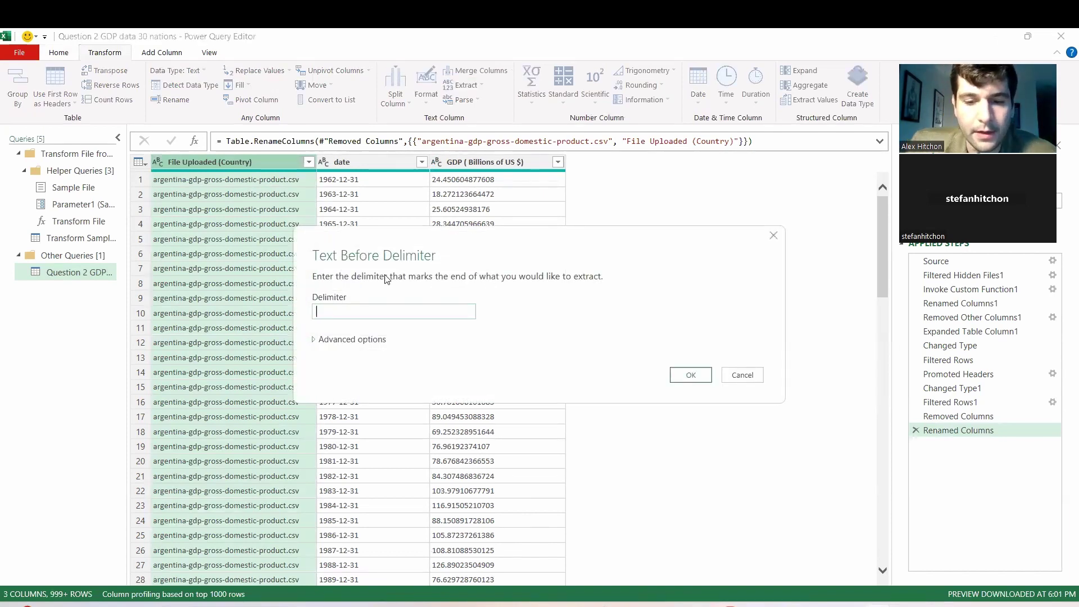
pyautogui.click(696, 380)
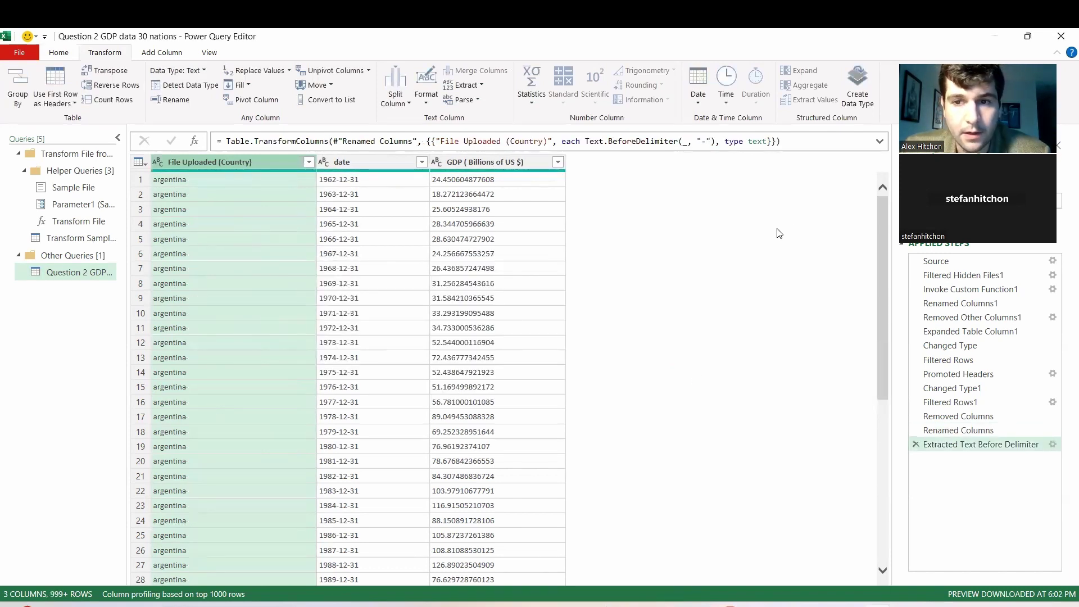
pyautogui.moveTo(878, 225); pyautogui.dragTo(877, 472)
pyautogui.scroll(-20, 583, 402)
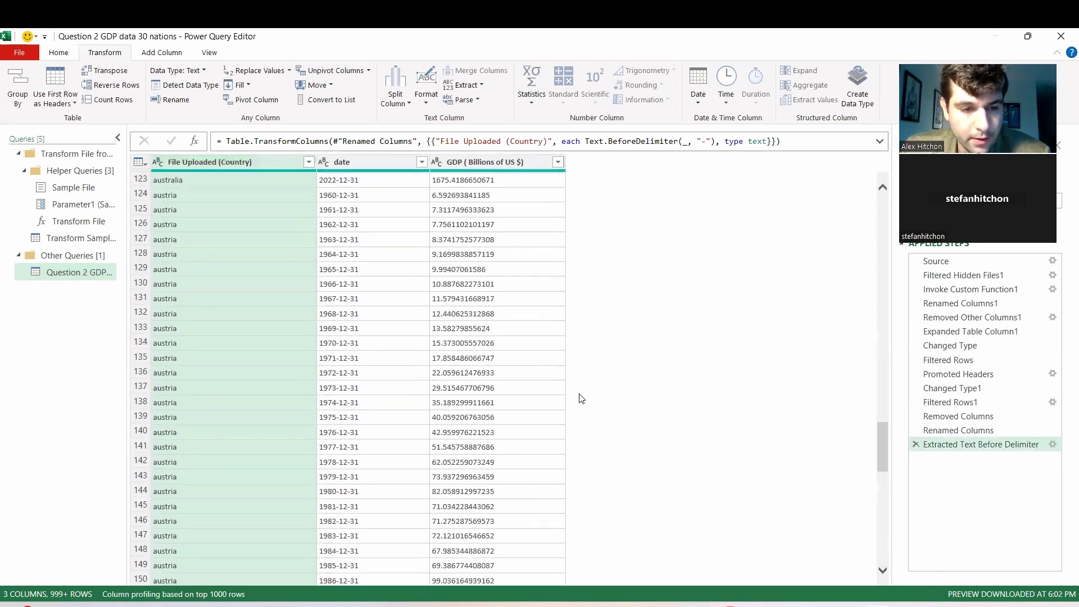
pyautogui.scroll(-20, 581, 398)
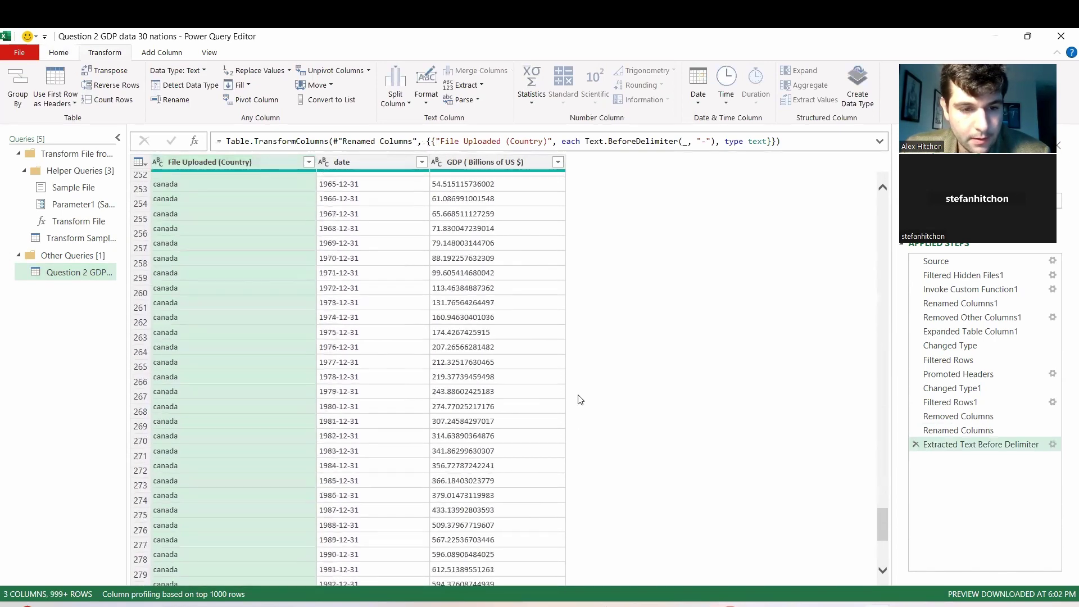
pyautogui.scroll(-17, 578, 400)
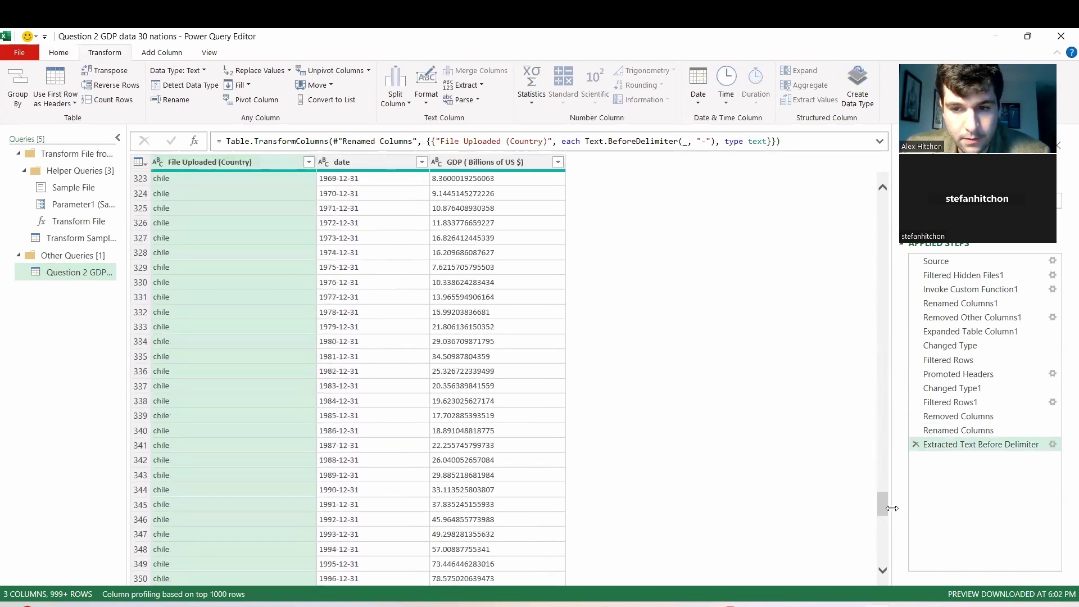
pyautogui.moveTo(884, 508); pyautogui.dragTo(891, 207)
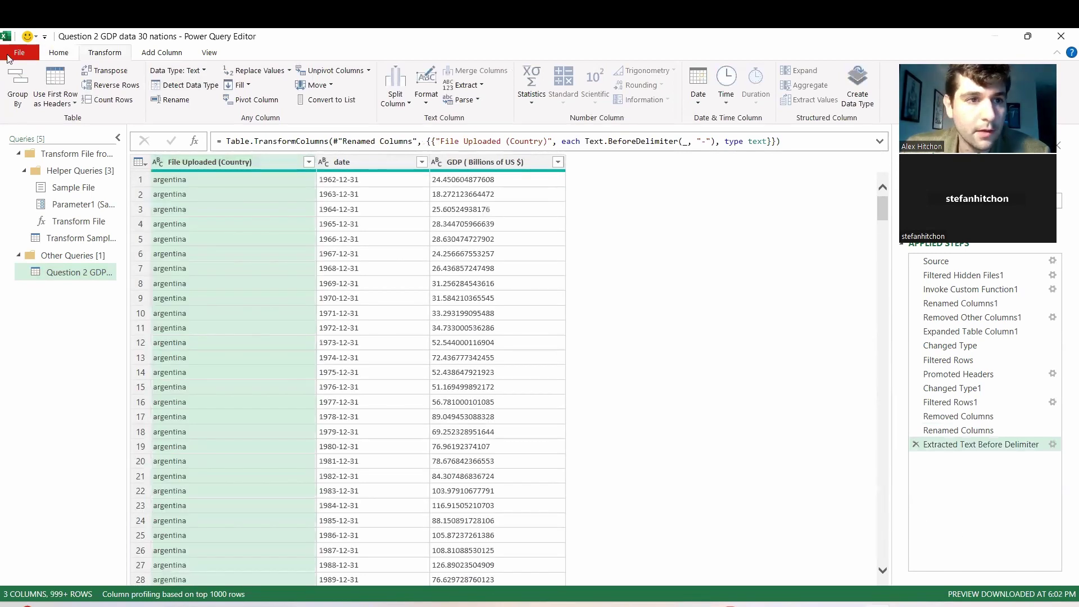
pyautogui.click(46, 54)
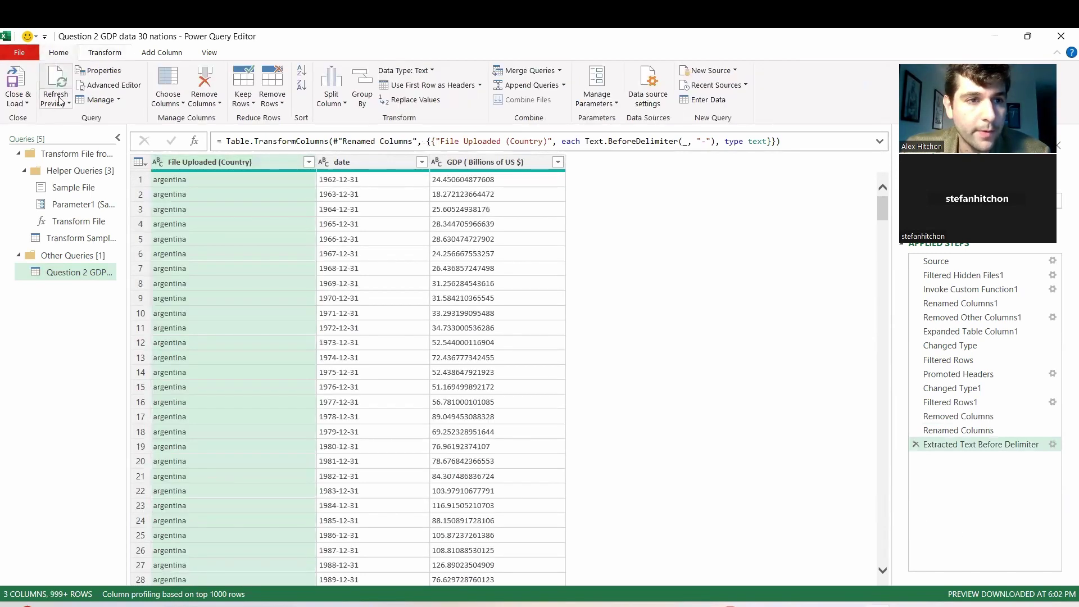
# Close & Load the query so the worksheet table reloads with its 1,753 rows.
pyautogui.click(14, 80)
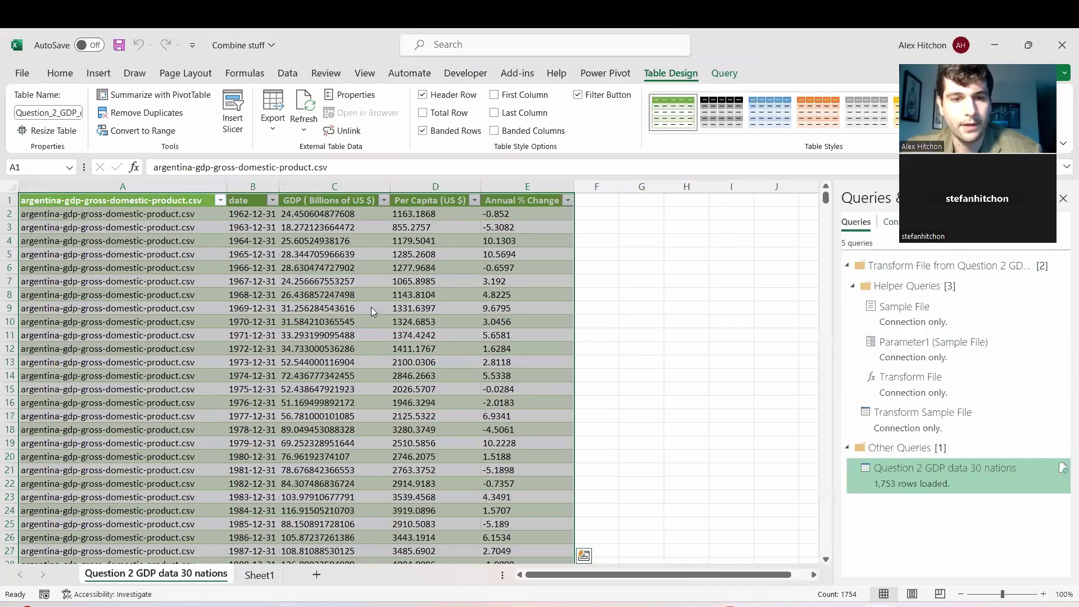
pyautogui.click(371, 308)
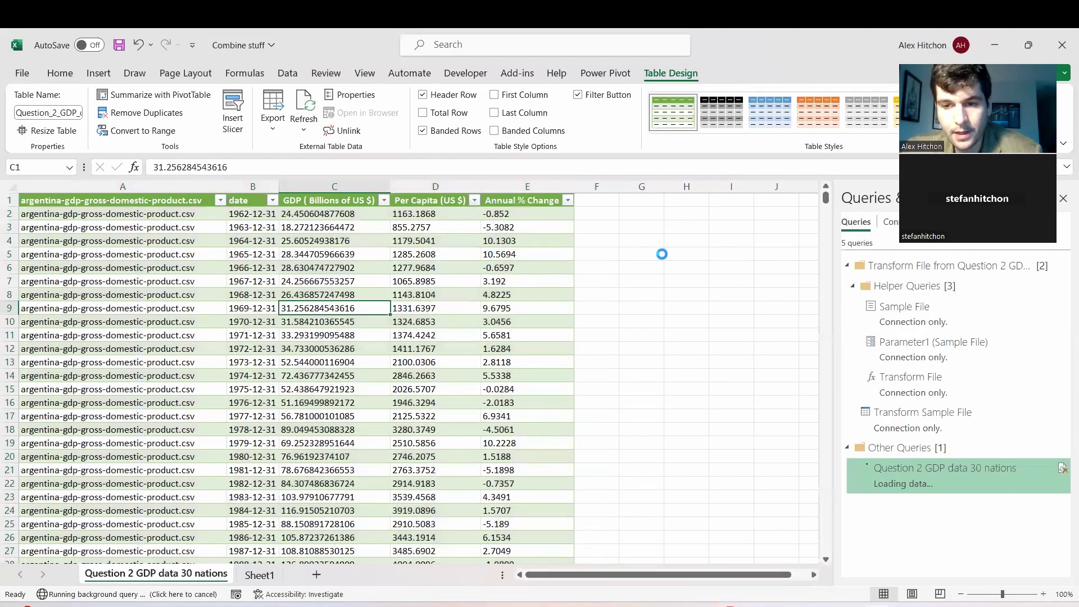
pyautogui.click(322, 280)
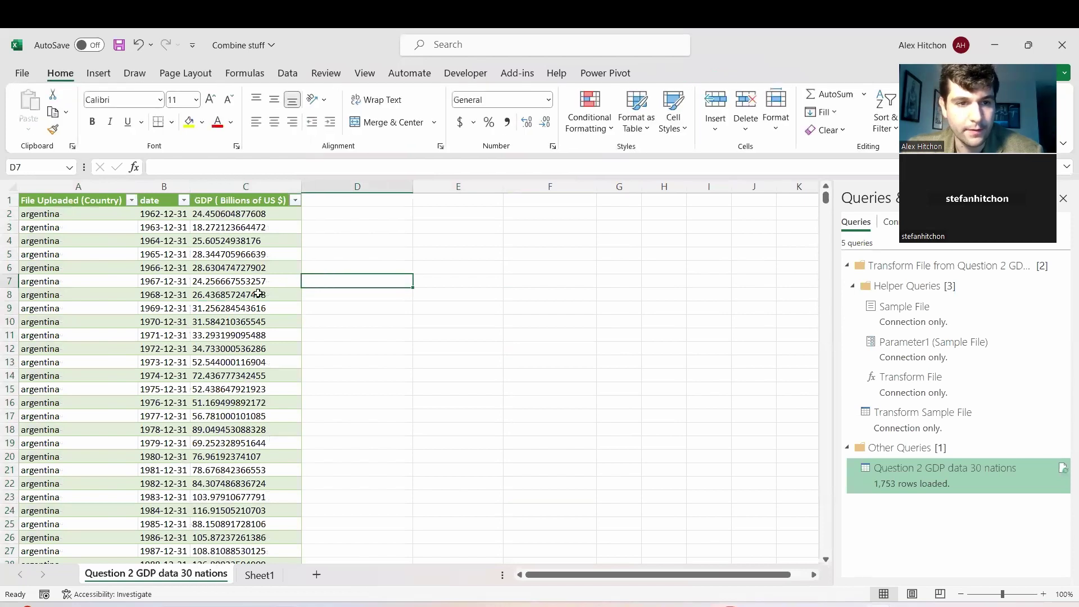